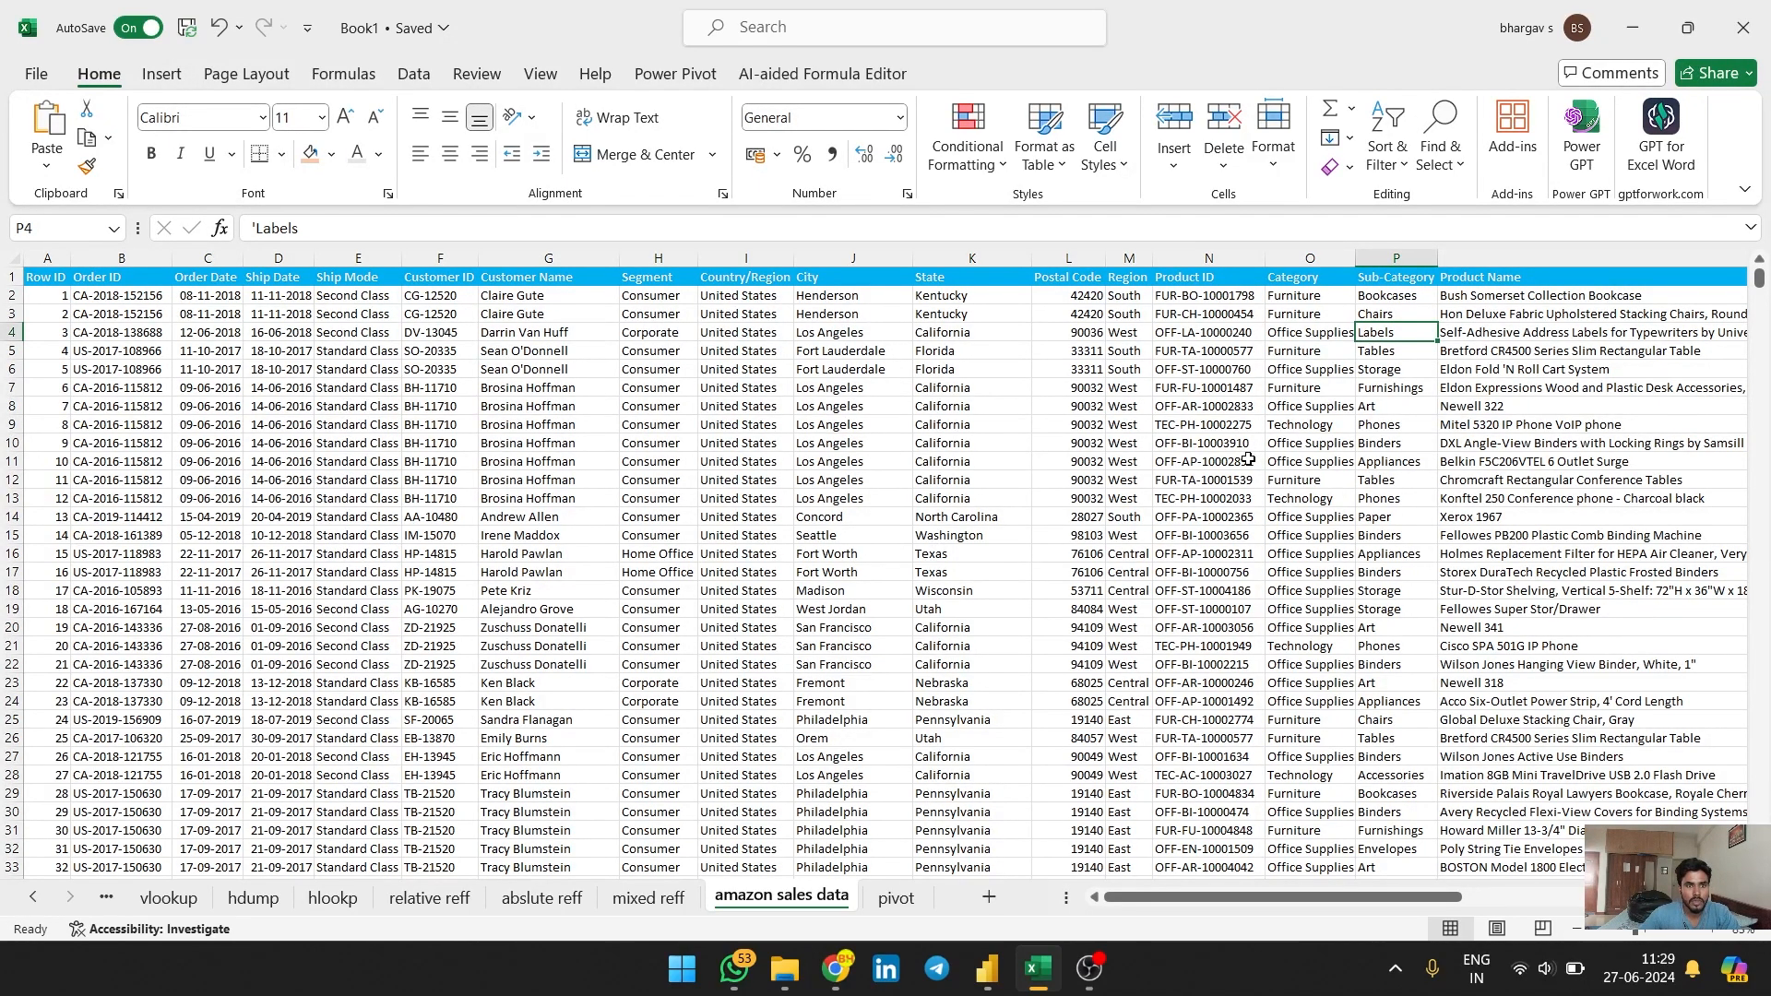
Step: Create a PivotTable from columns A:U of the amazon sales data sheet, placed at cell A1 of the existing pivot sheet
click(13, 263)
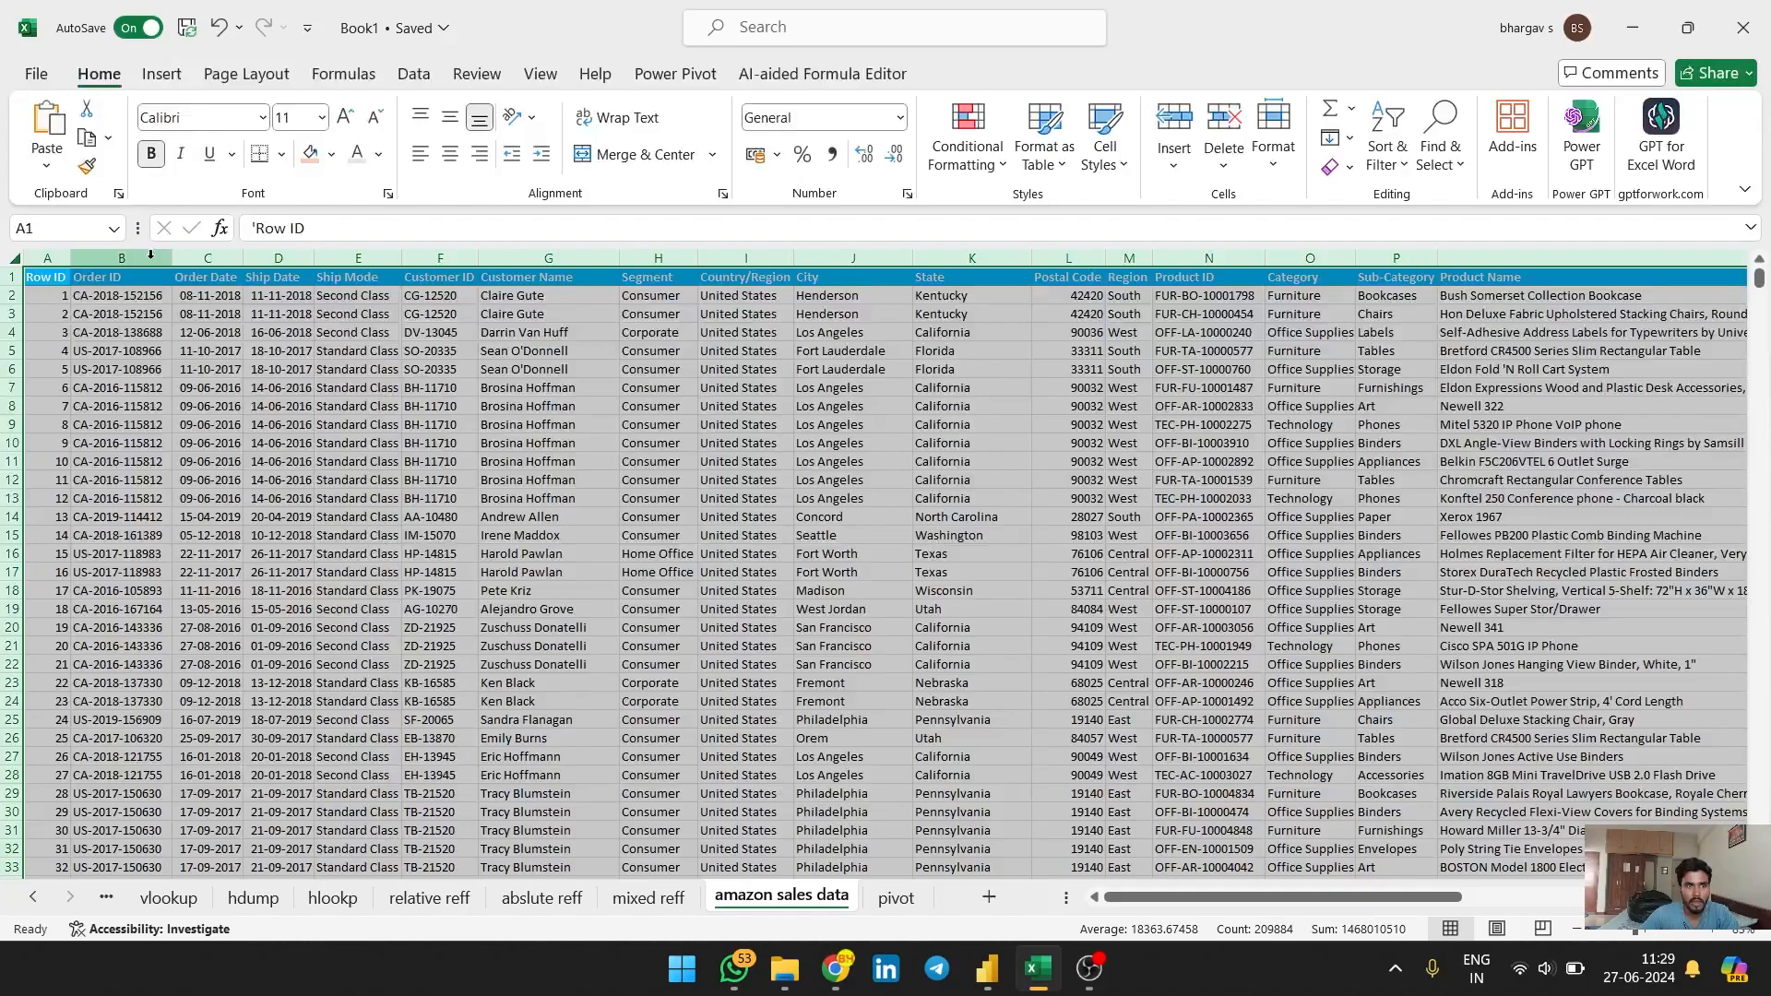
click(162, 83)
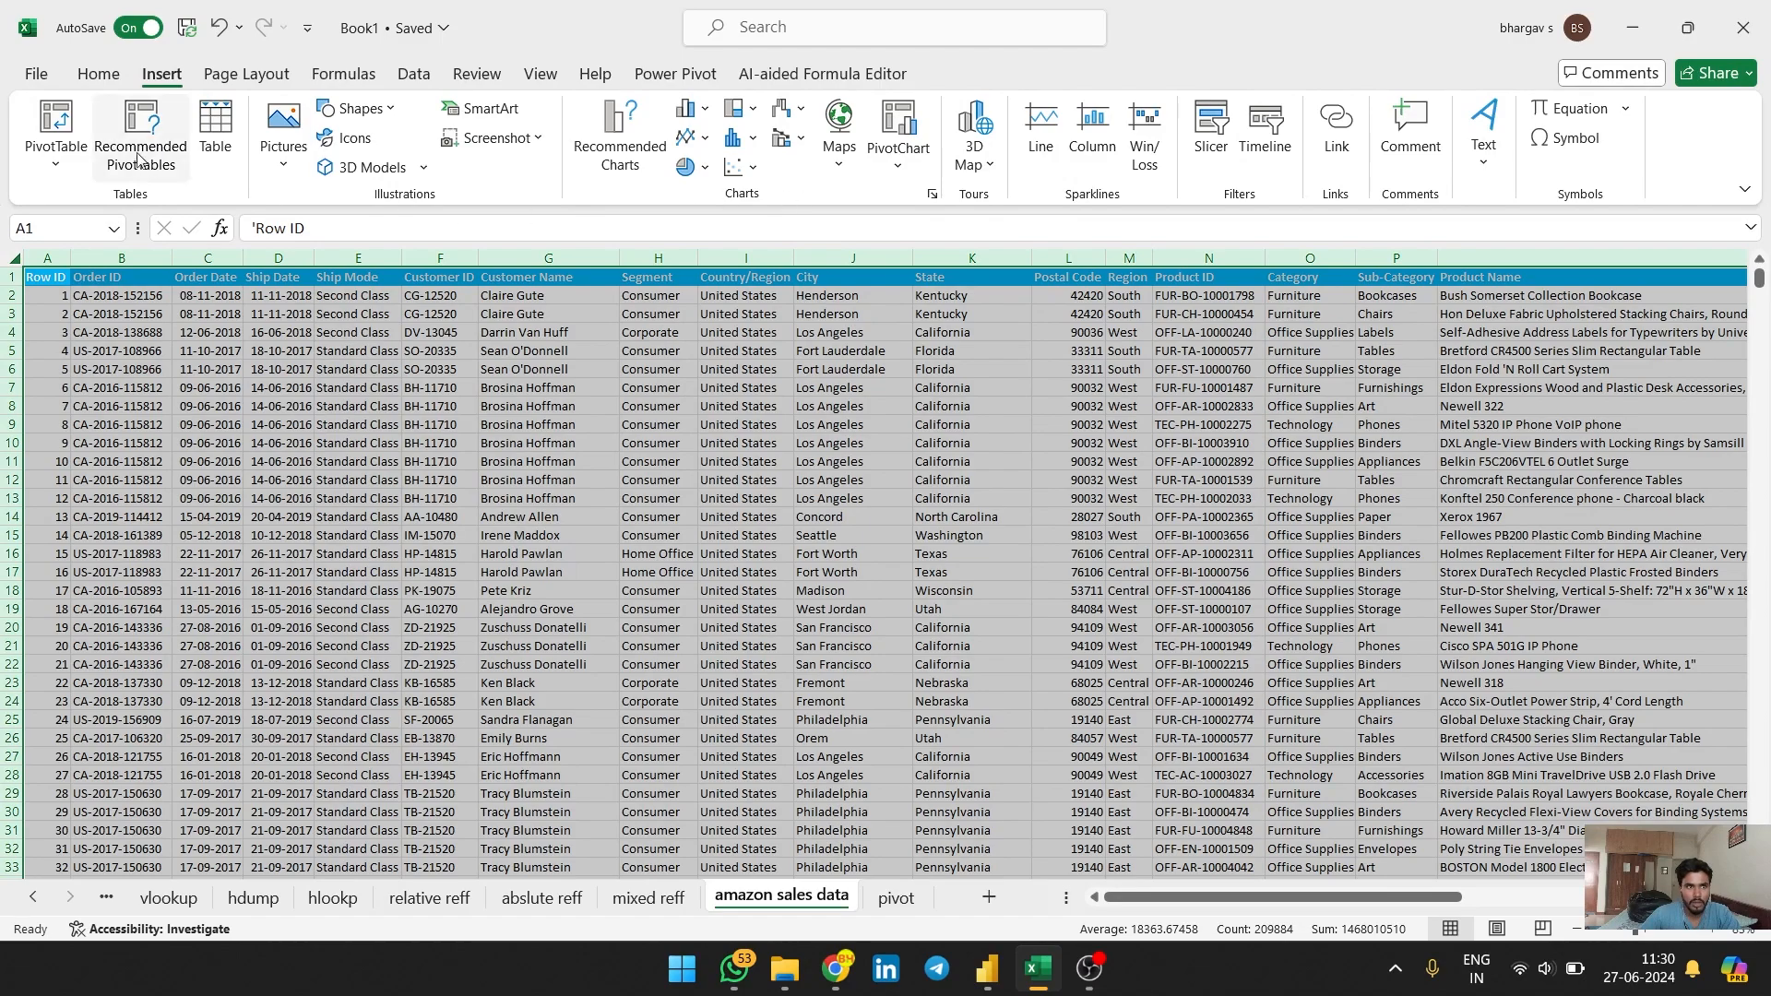
click(61, 126)
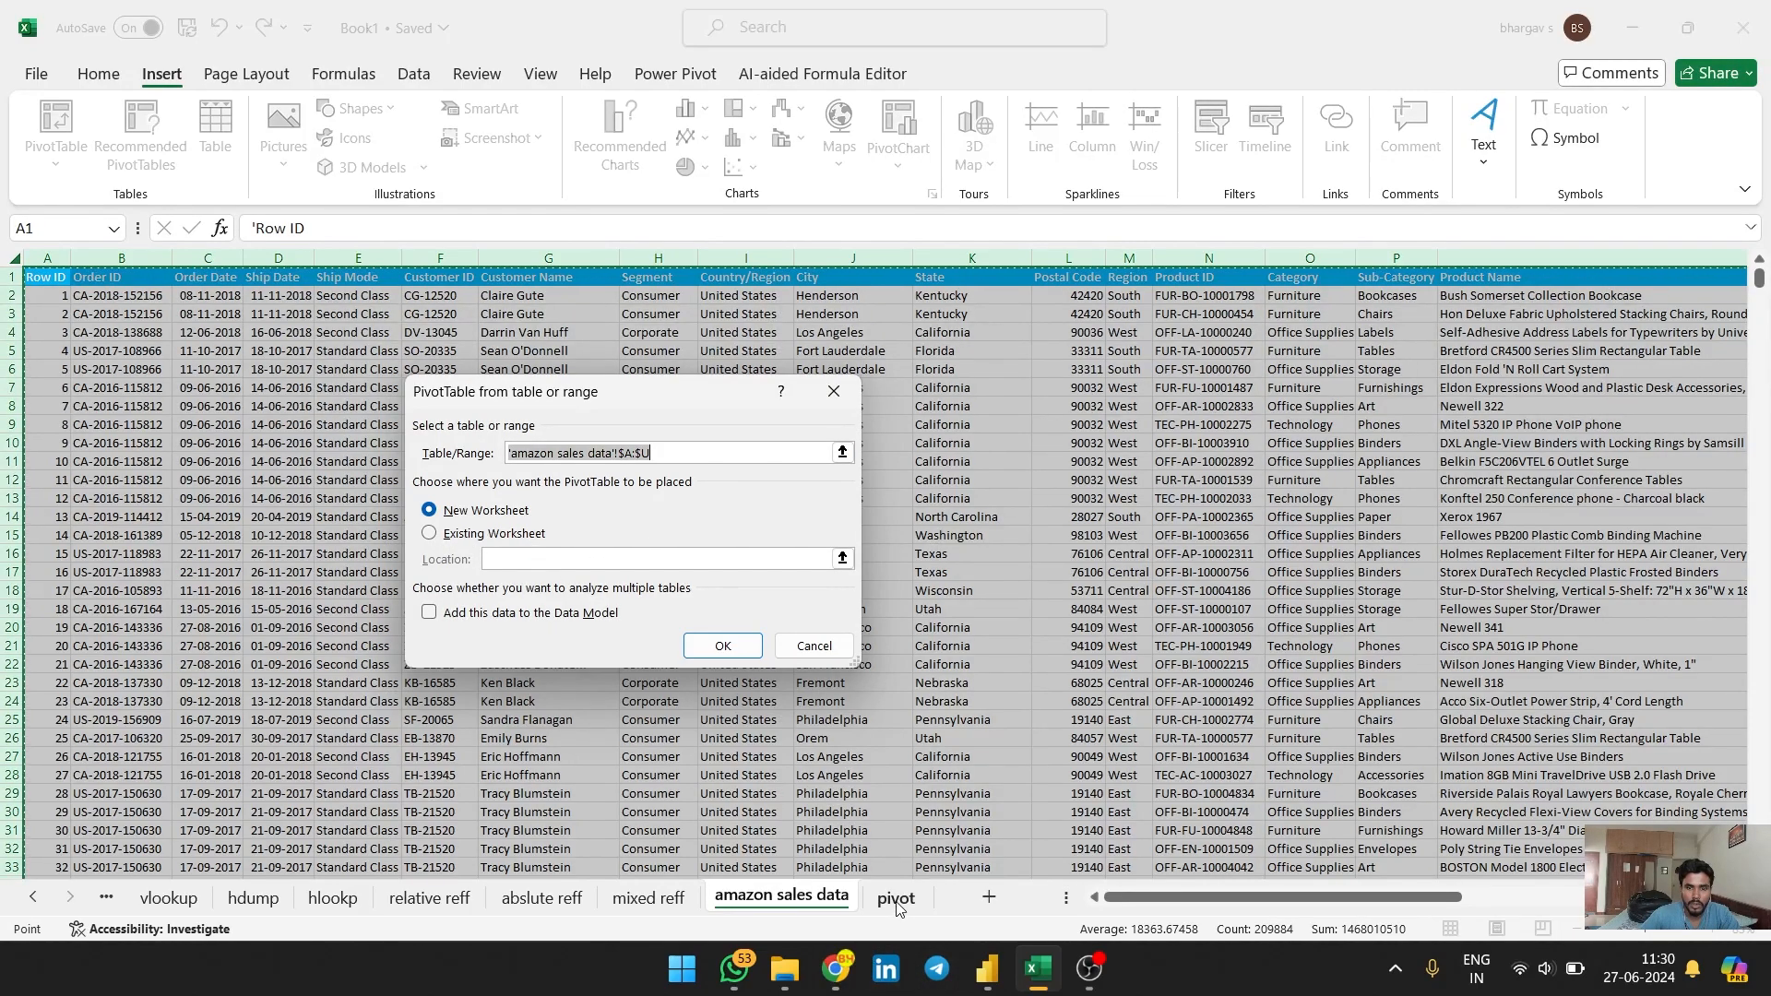
click(430, 535)
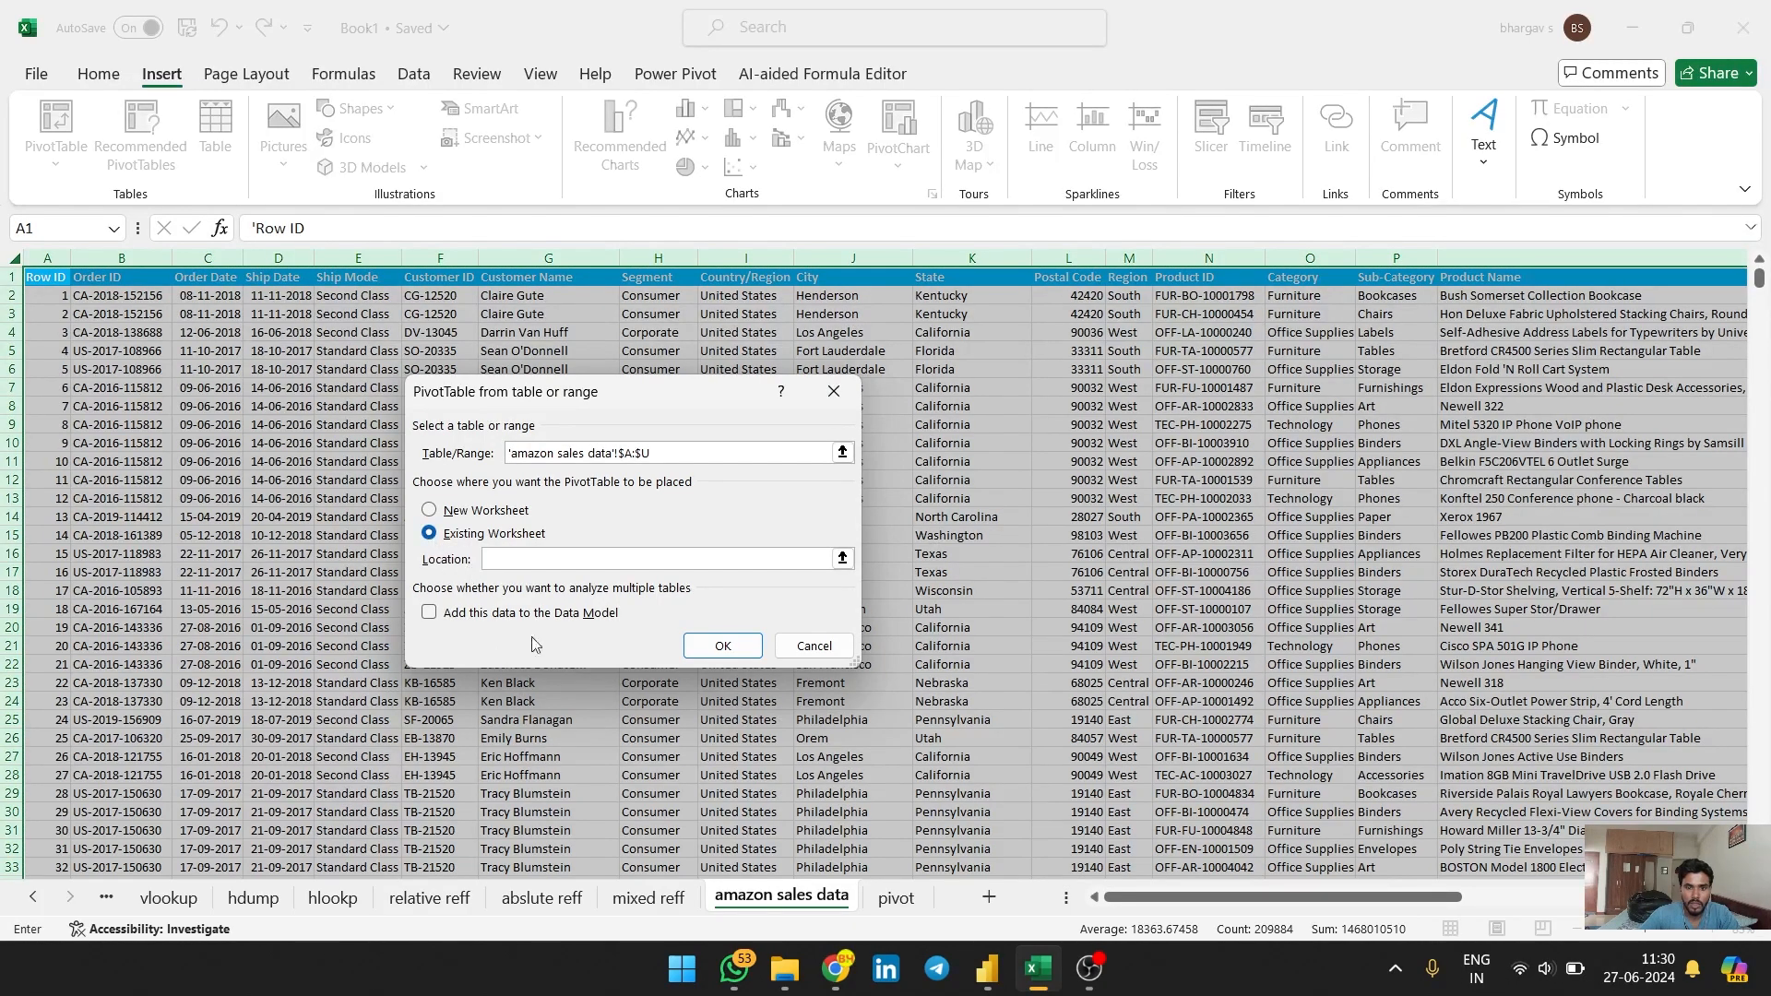
click(899, 902)
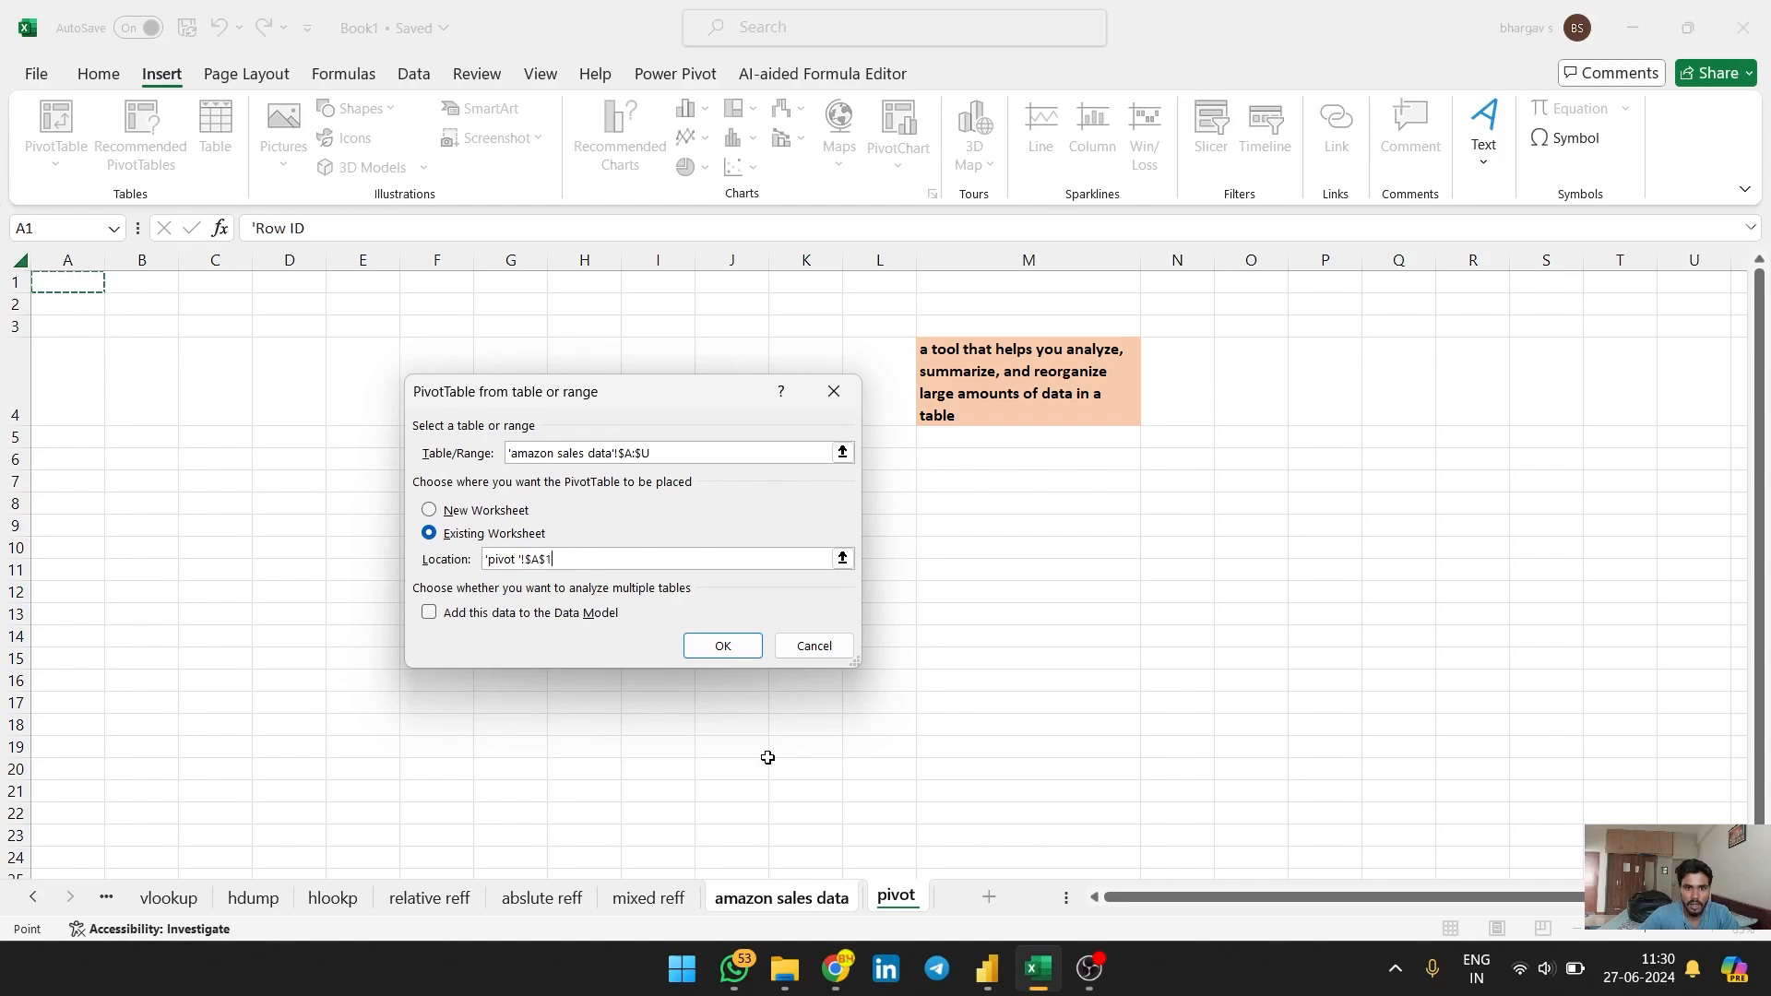
click(722, 645)
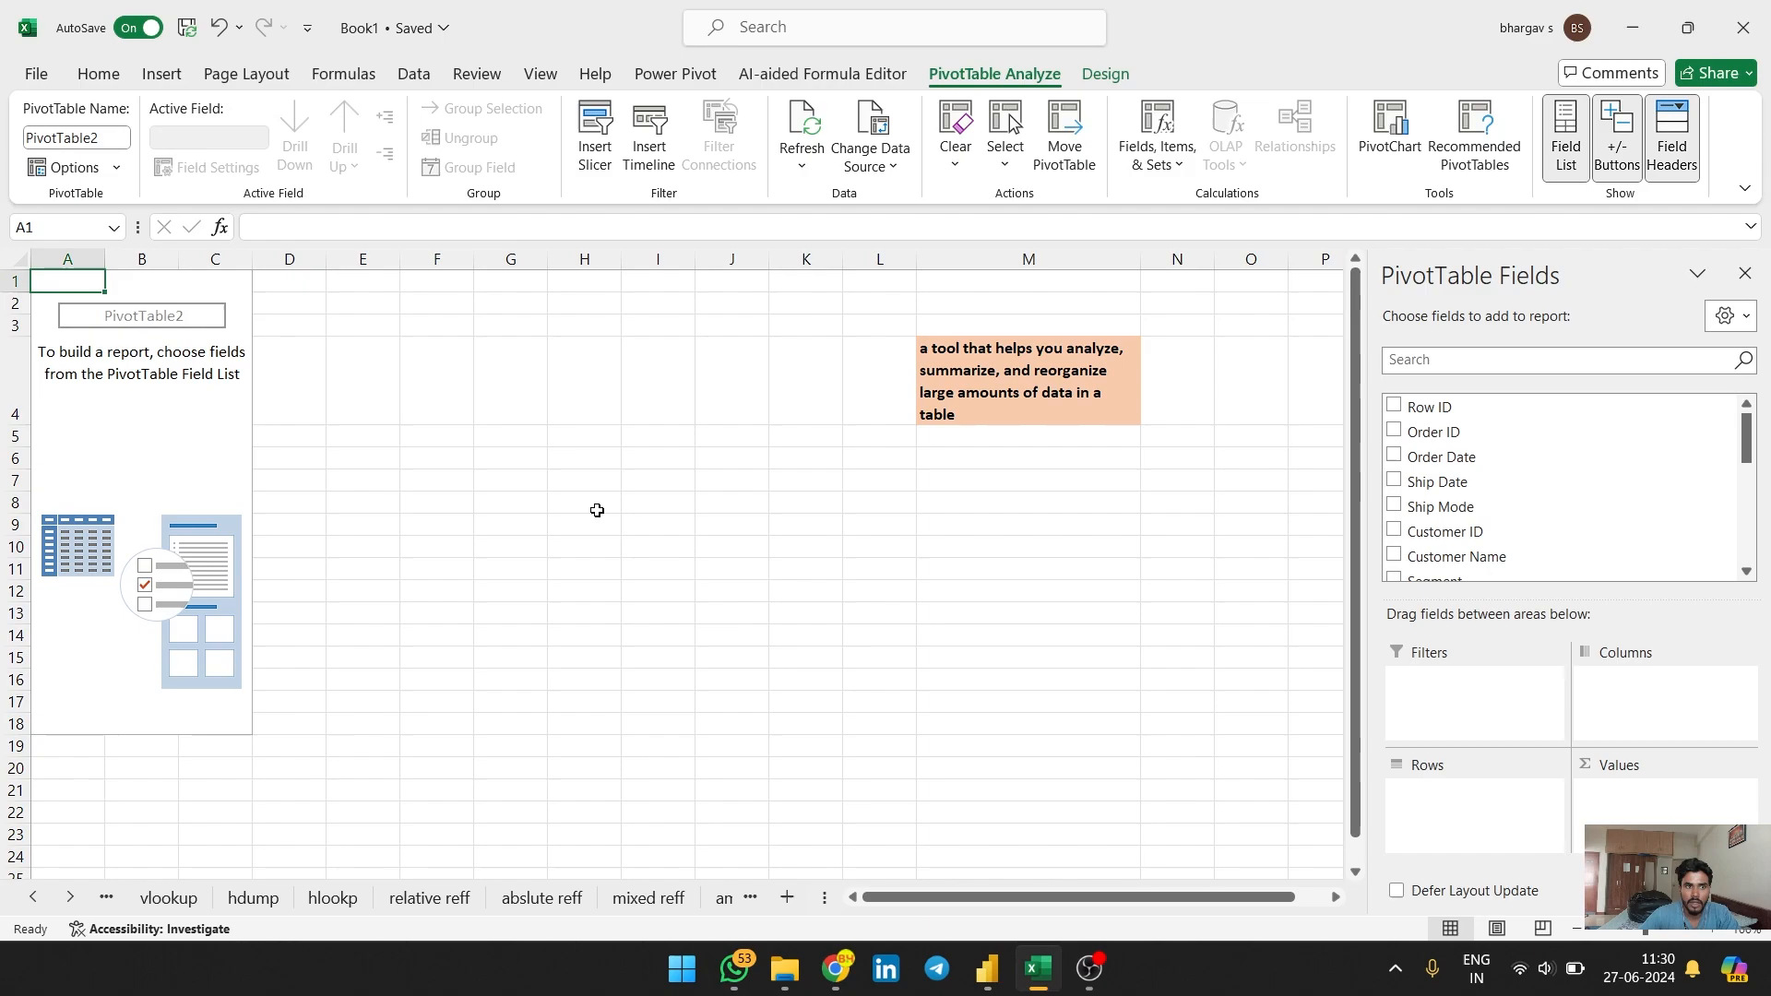
Step: Add the Region field to the rows of the empty PivotTable on the pivot sheet
click(720, 907)
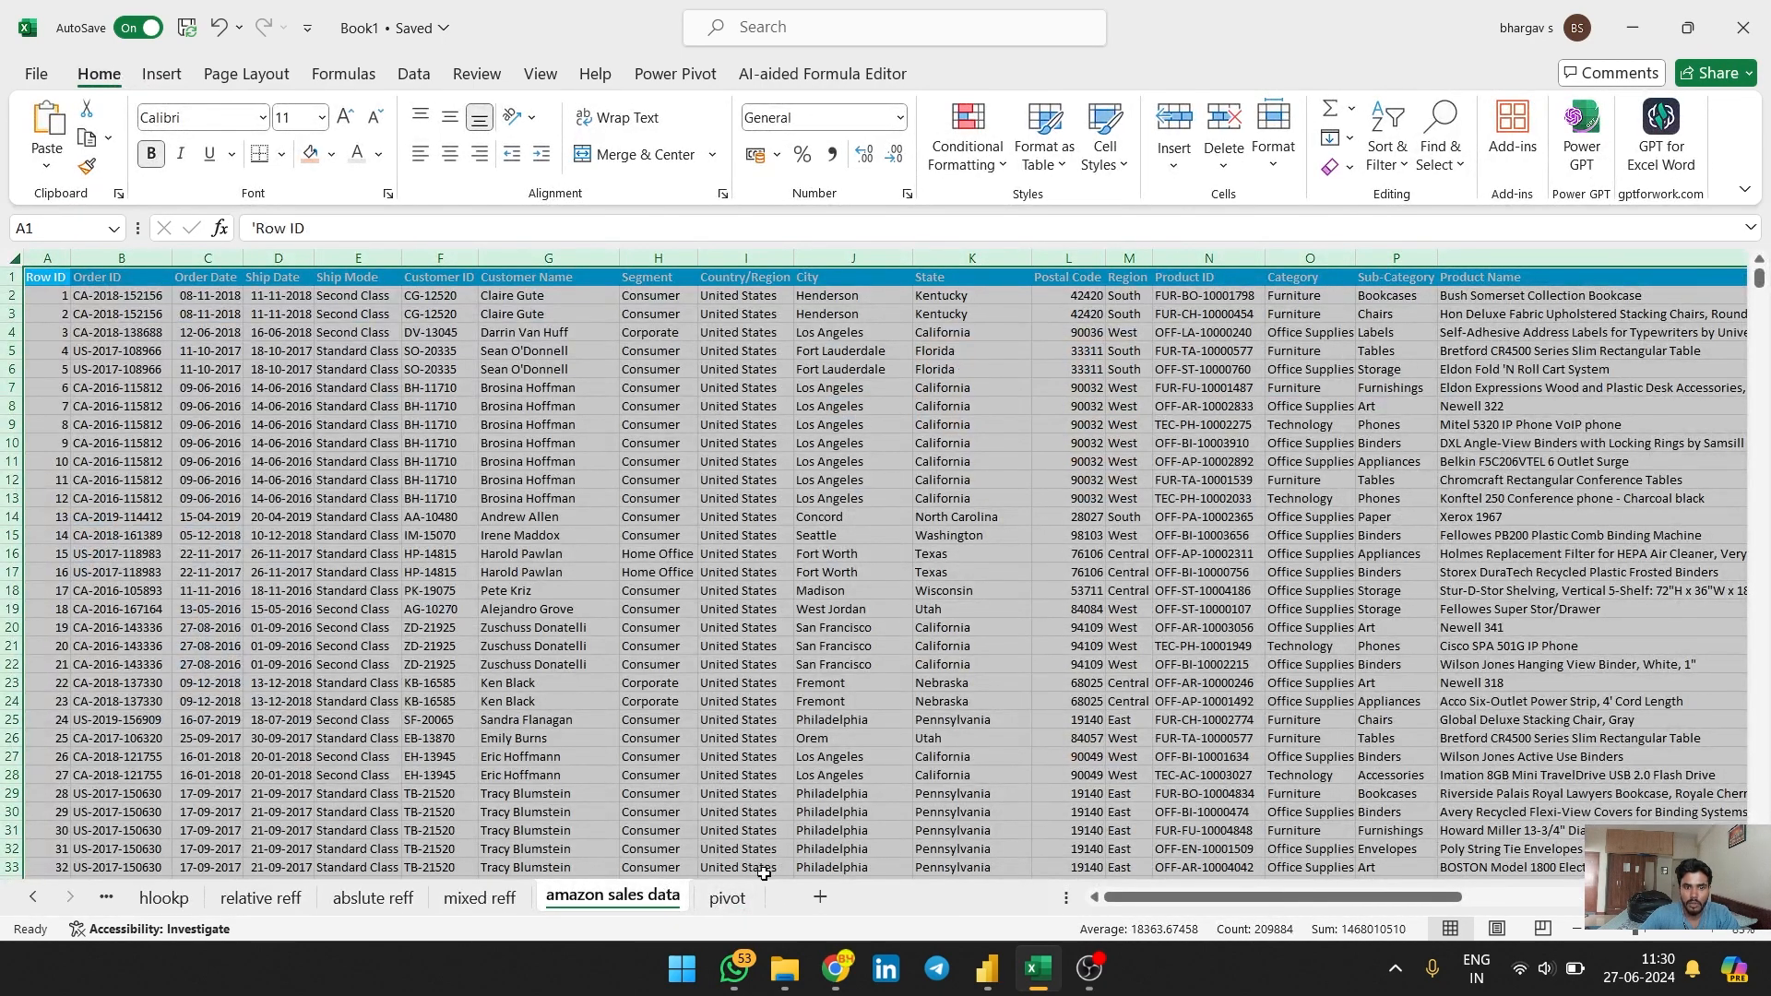
click(727, 897)
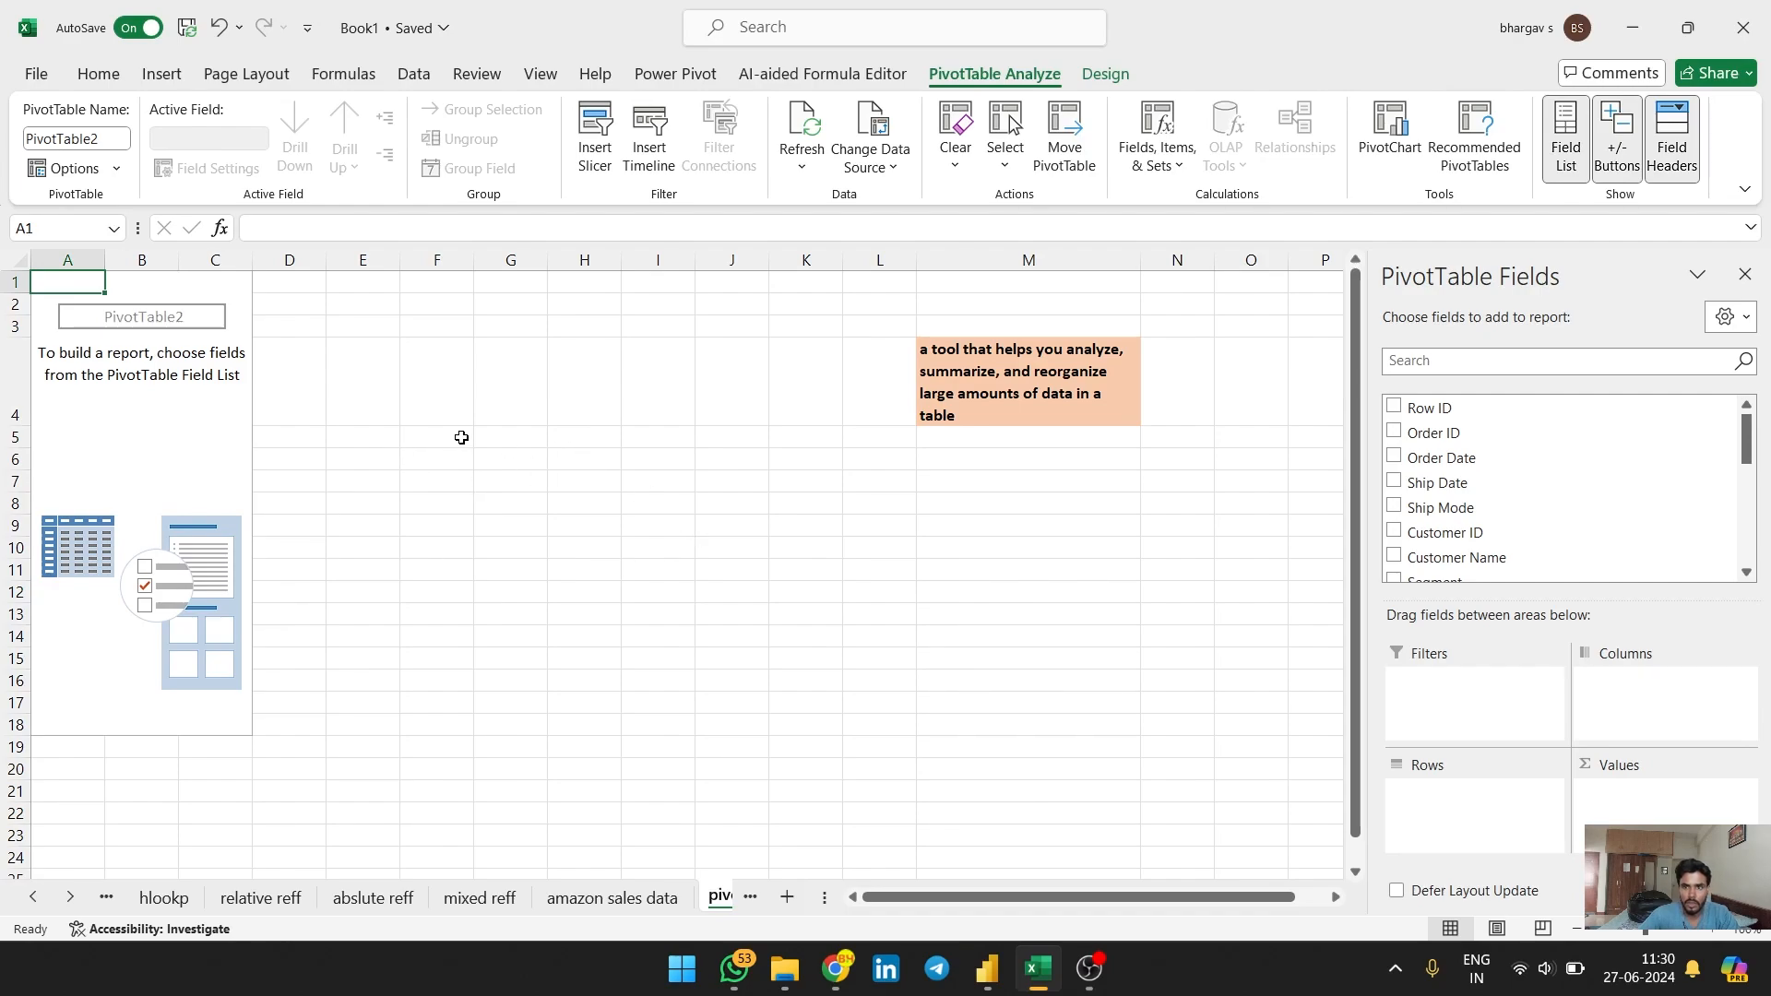
scroll(1458, 486, down, 1)
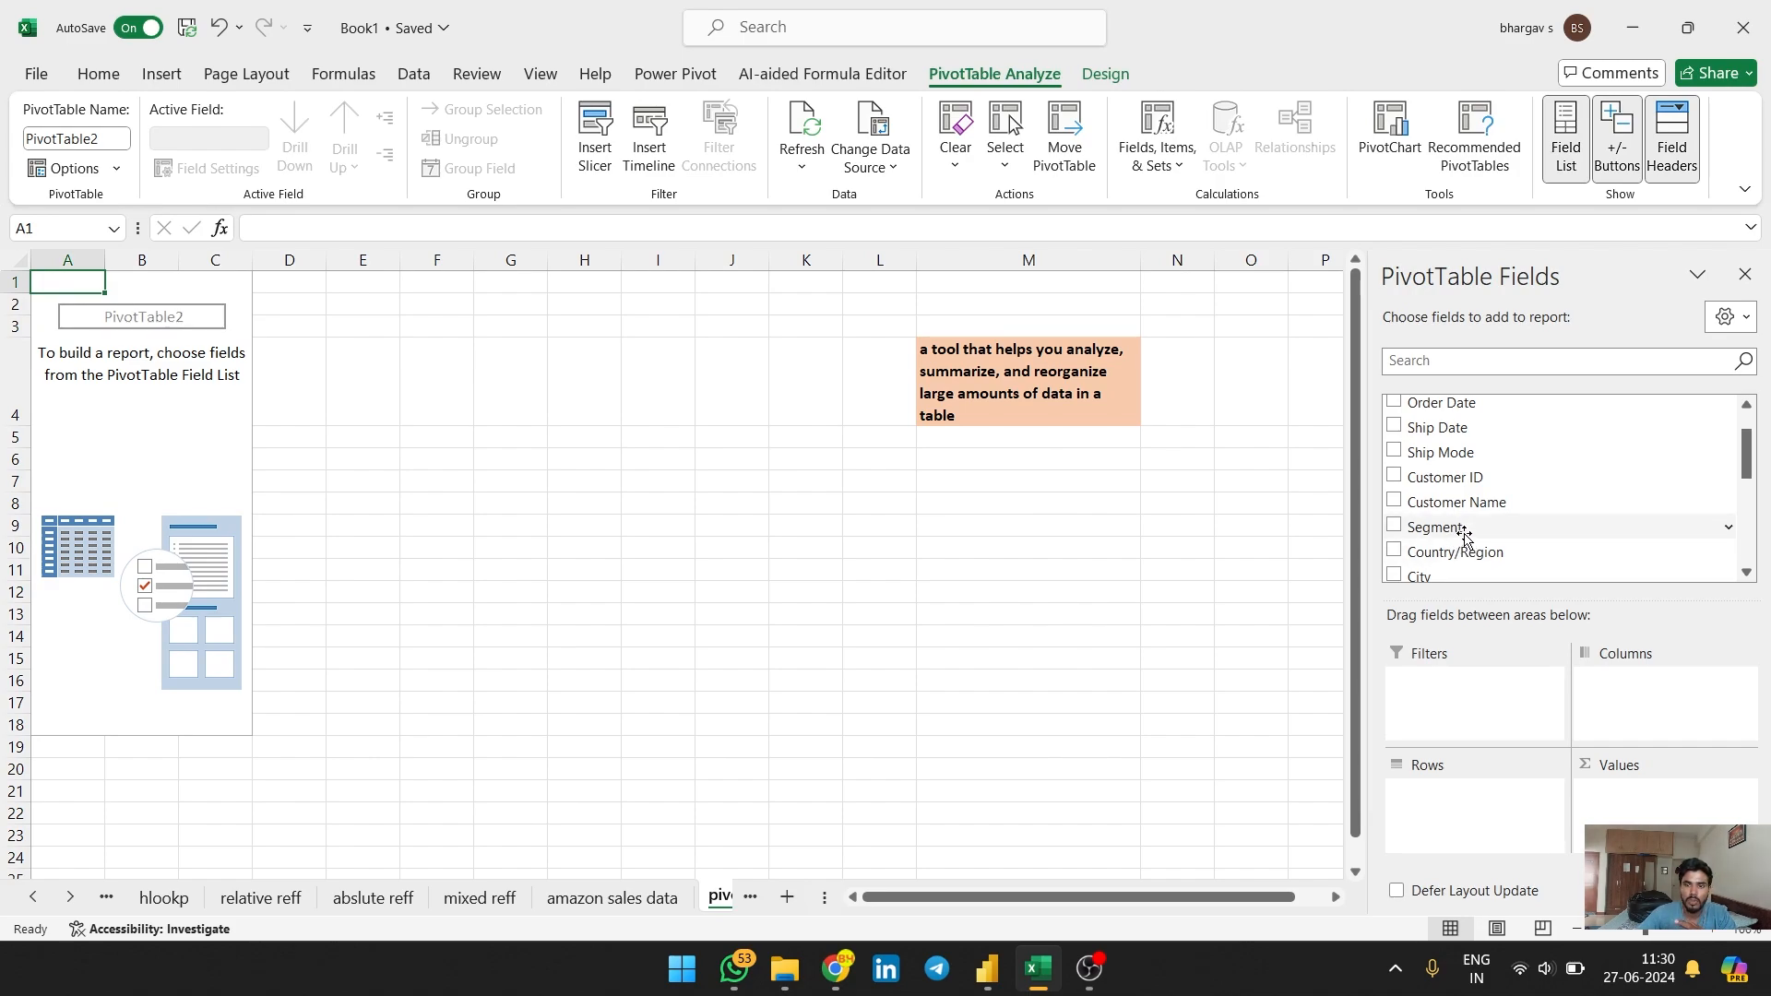
scroll(1465, 537, down, 2)
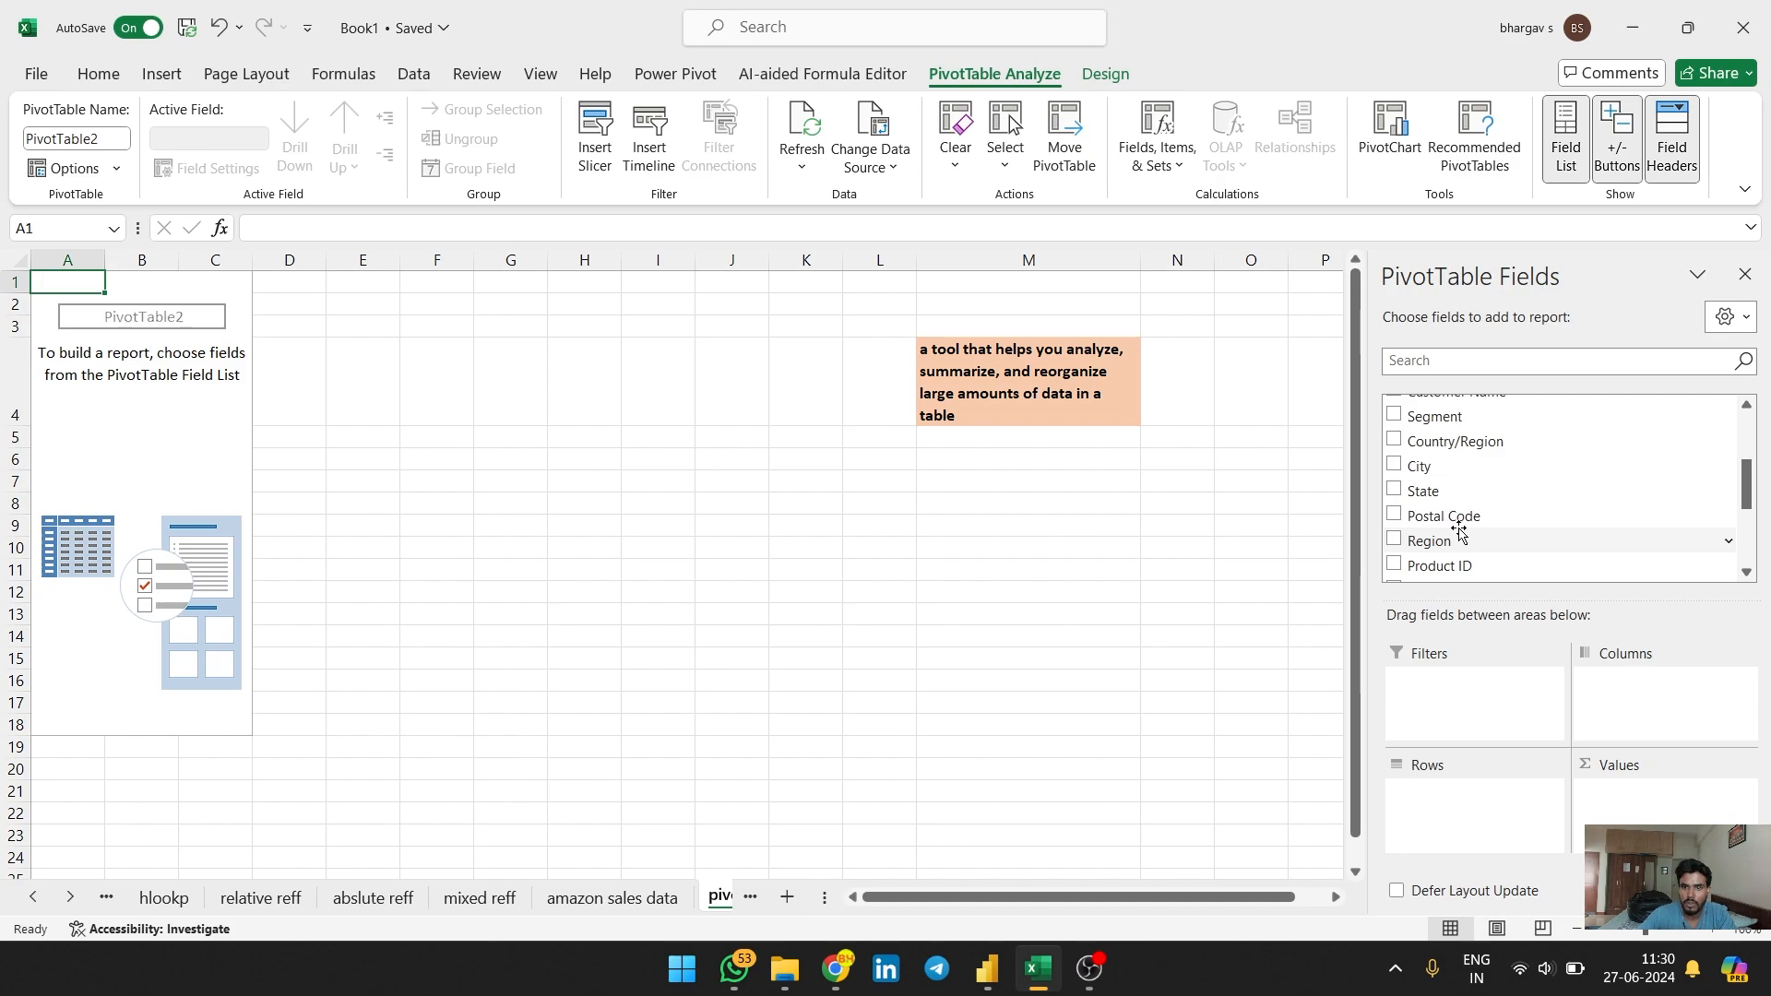
click(1394, 541)
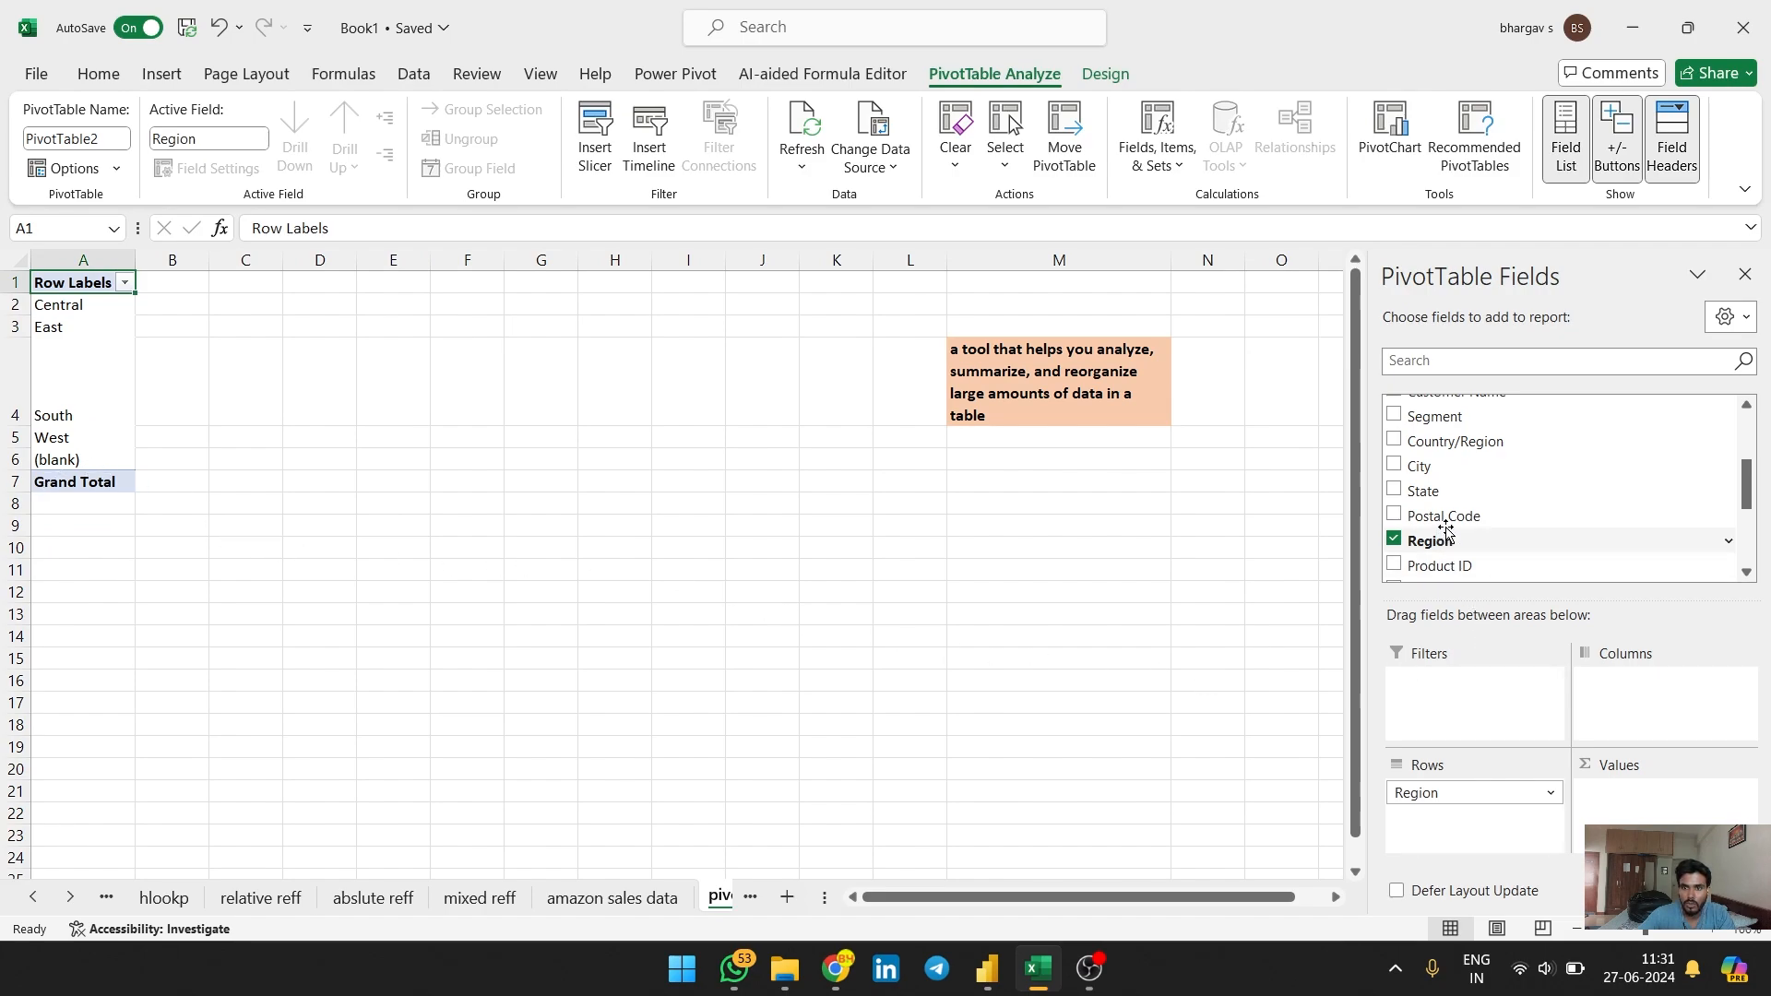
Step: Add Sub-Category beneath Region in the PivotTable rows and Sales as the summed value
scroll(1443, 542, down, 2)
scroll(1445, 546, down, 1)
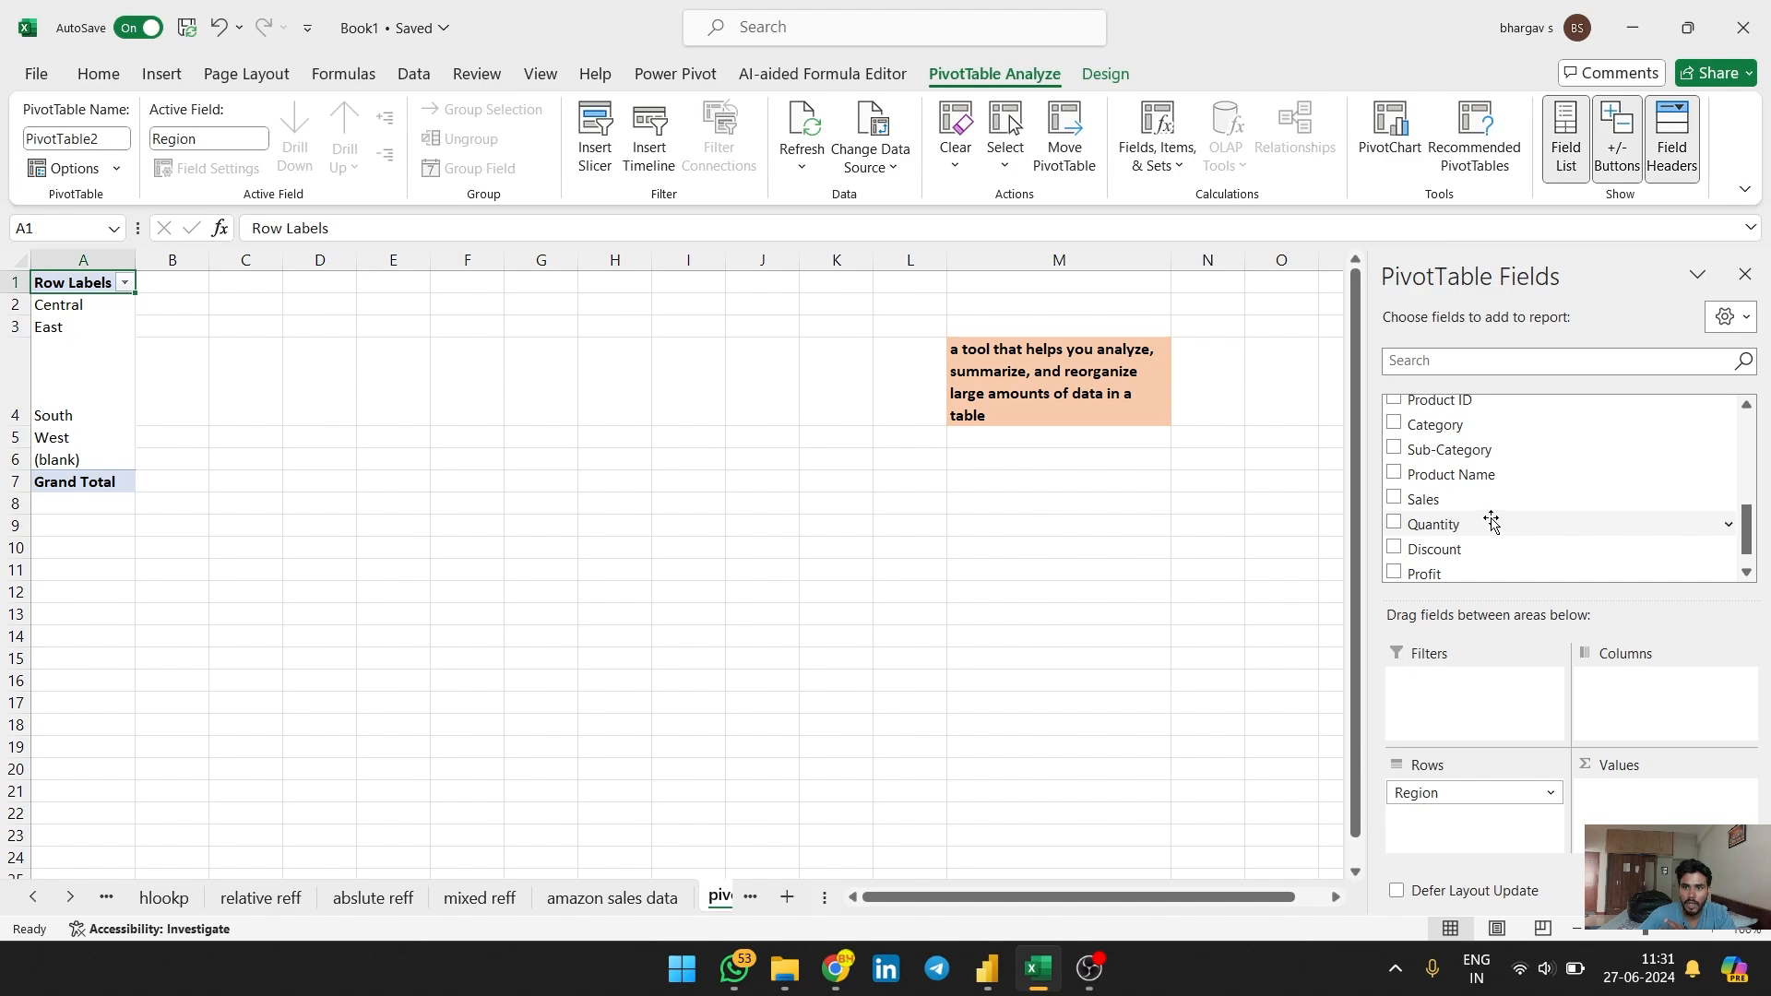
scroll(1492, 522, down, 1)
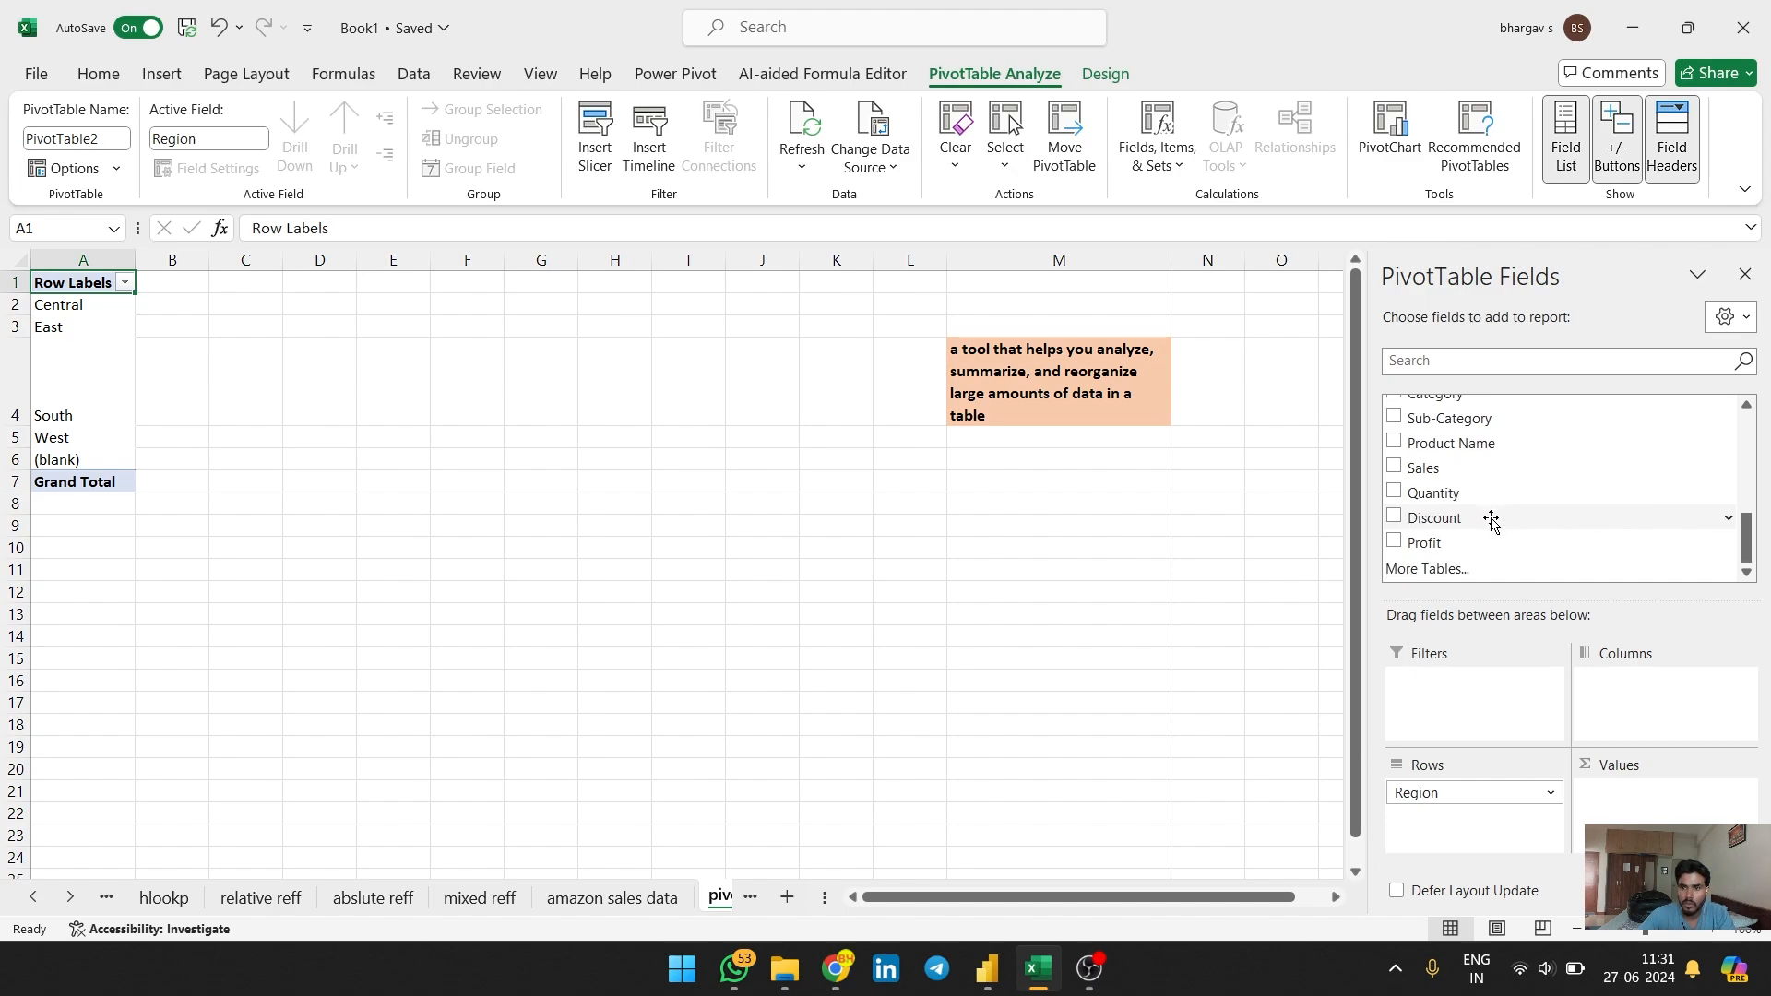
scroll(1491, 522, up, 2)
click(1393, 473)
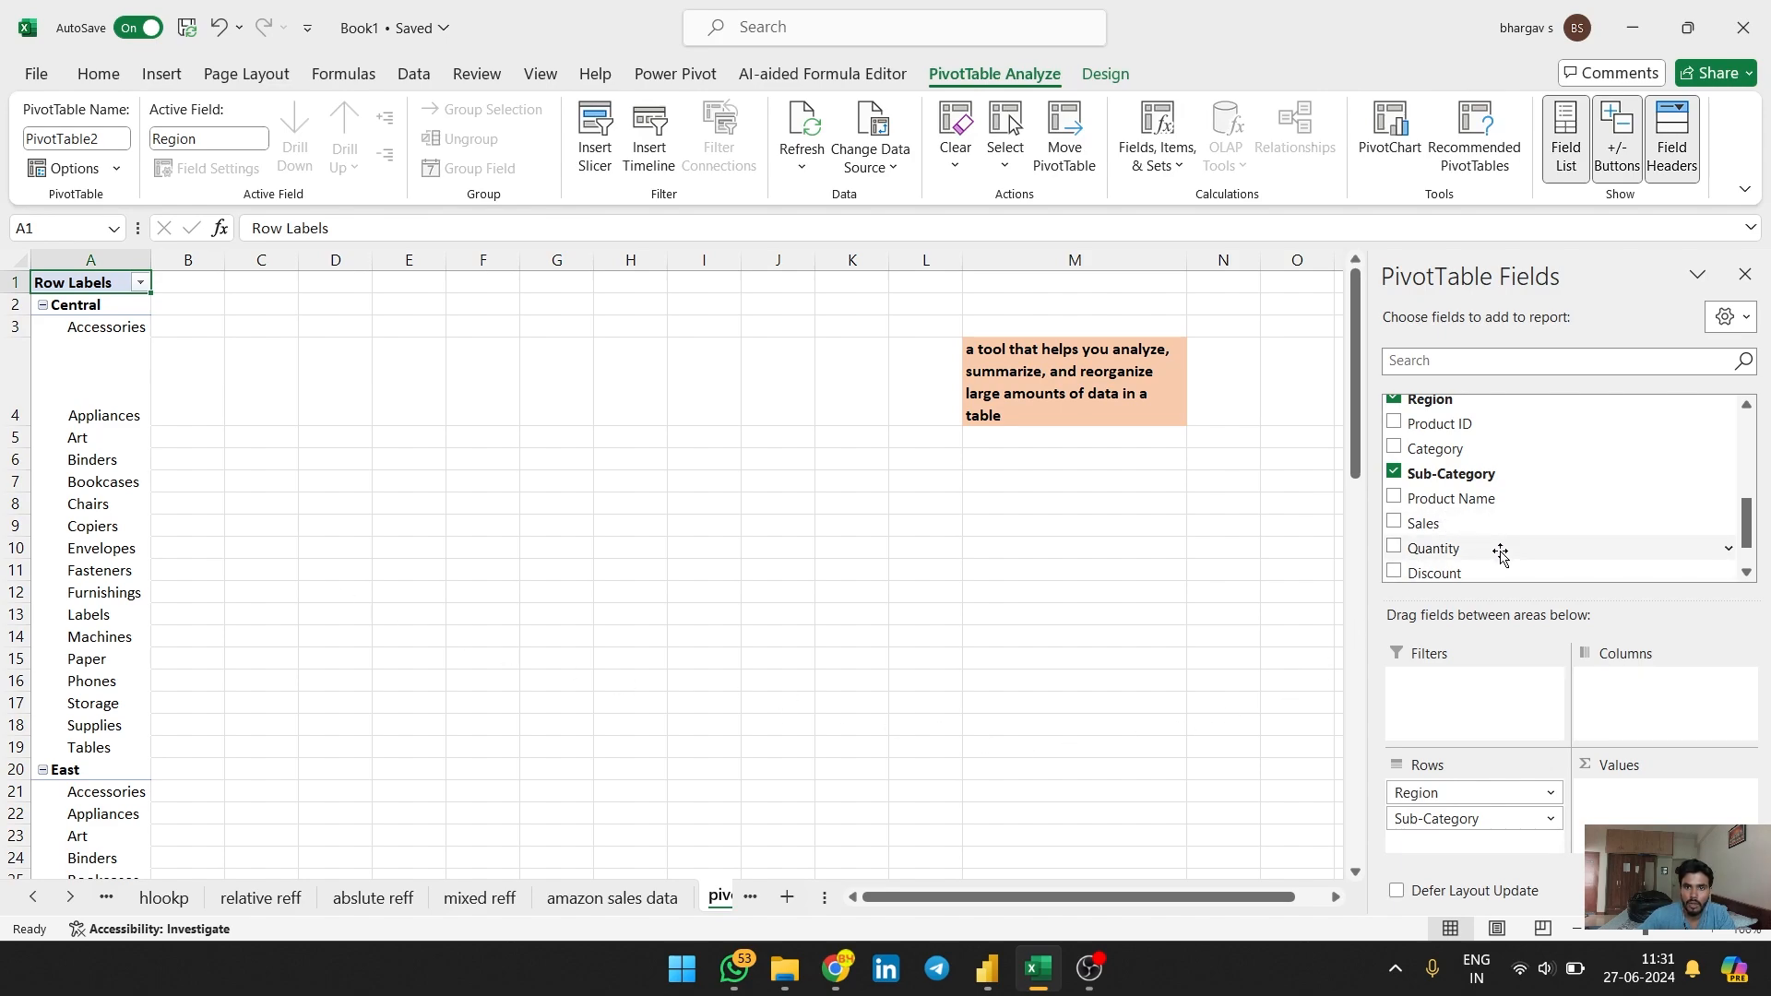
click(1394, 522)
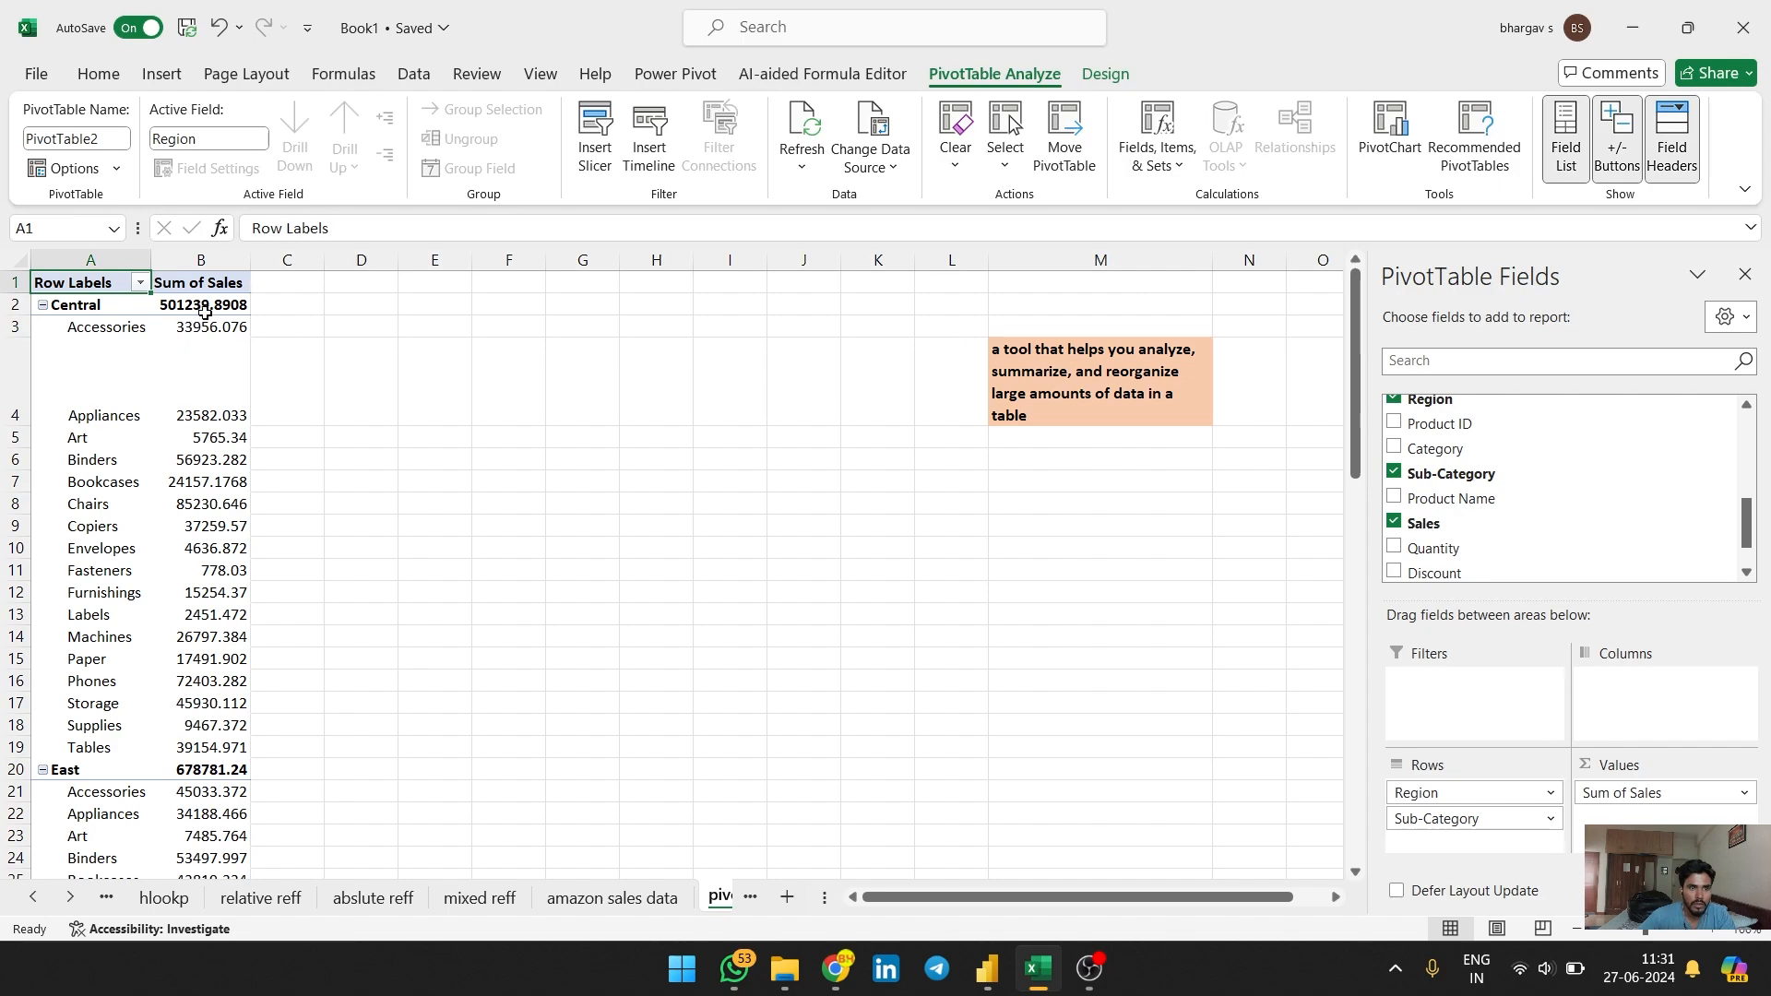
scroll(189, 674, down, 2)
scroll(199, 702, up, 2)
Step: Change the PivotTable's report layout to Outline Form
click(1105, 76)
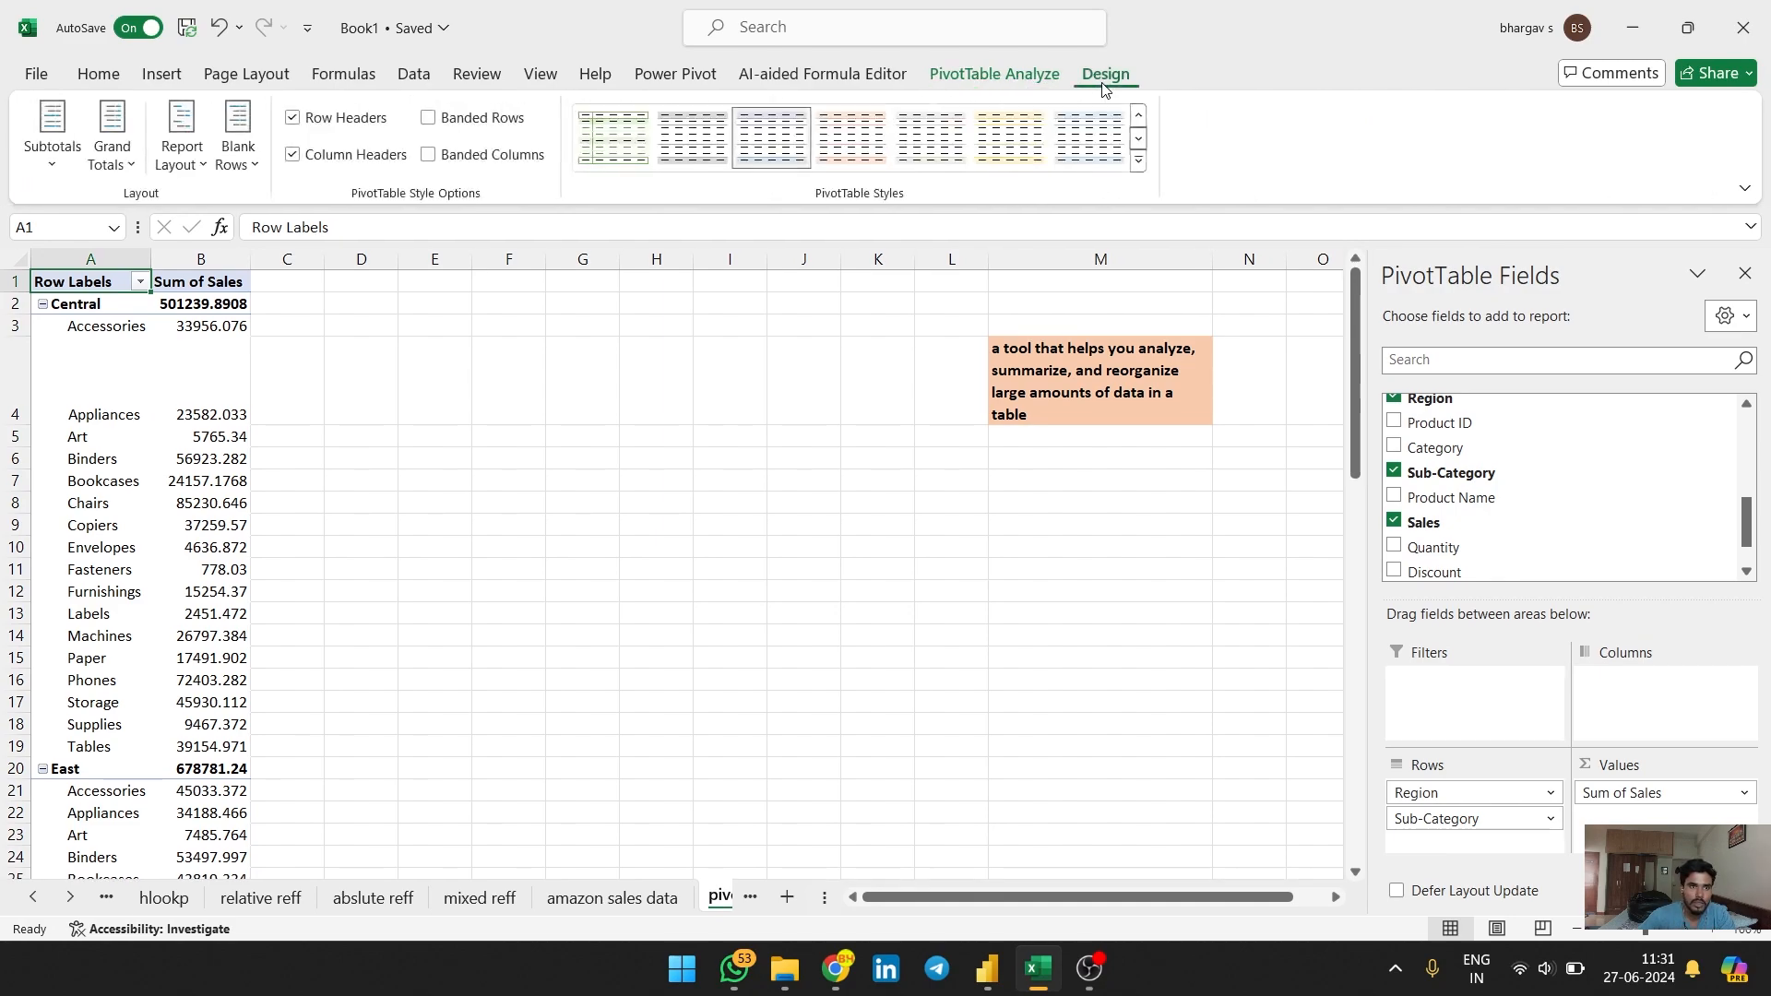
click(204, 175)
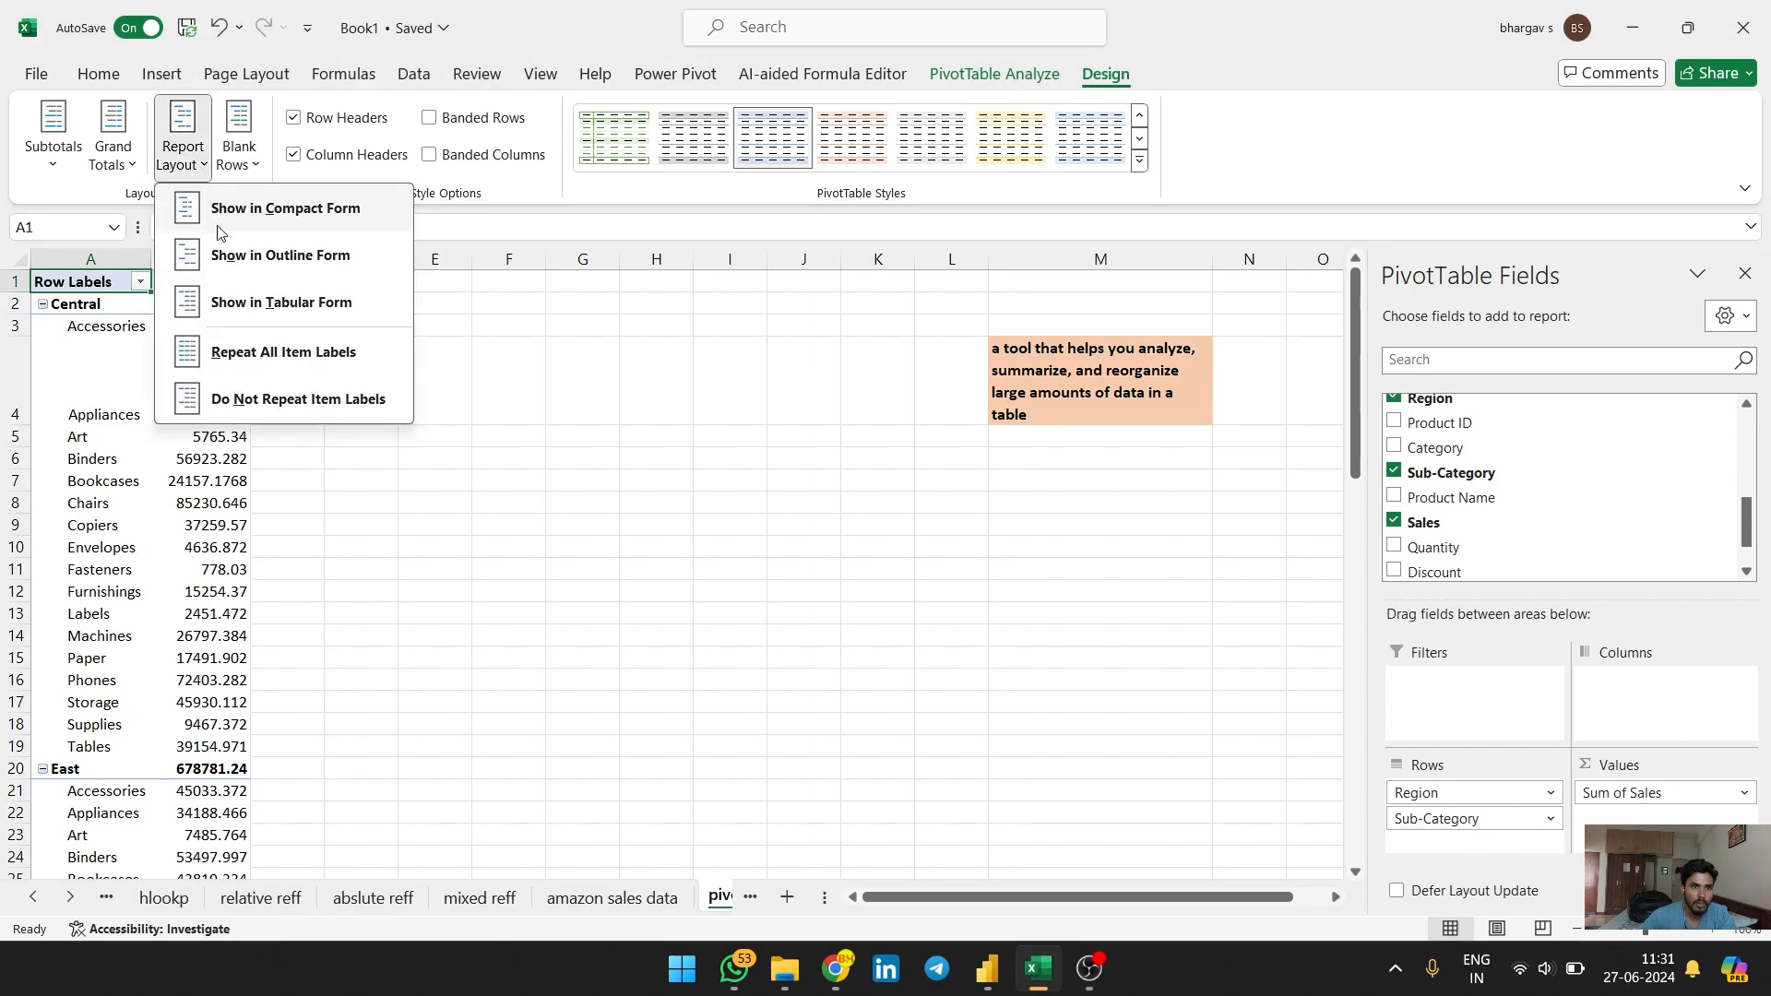
click(249, 258)
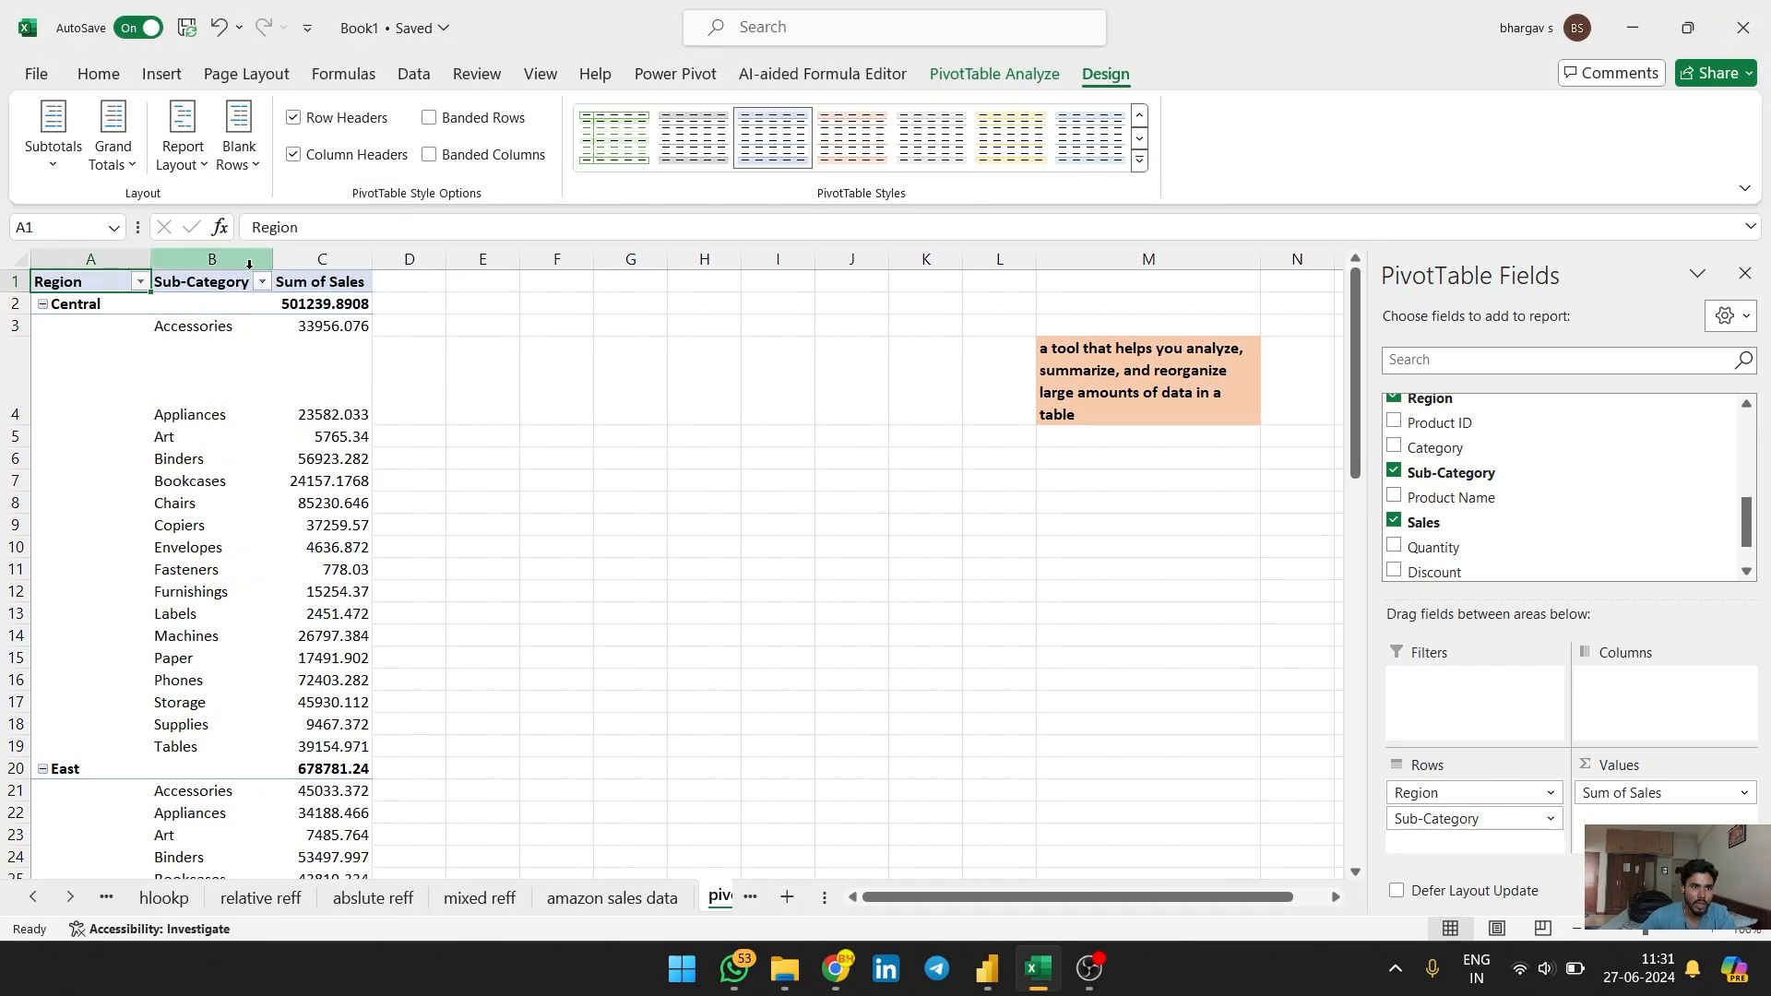
click(189, 157)
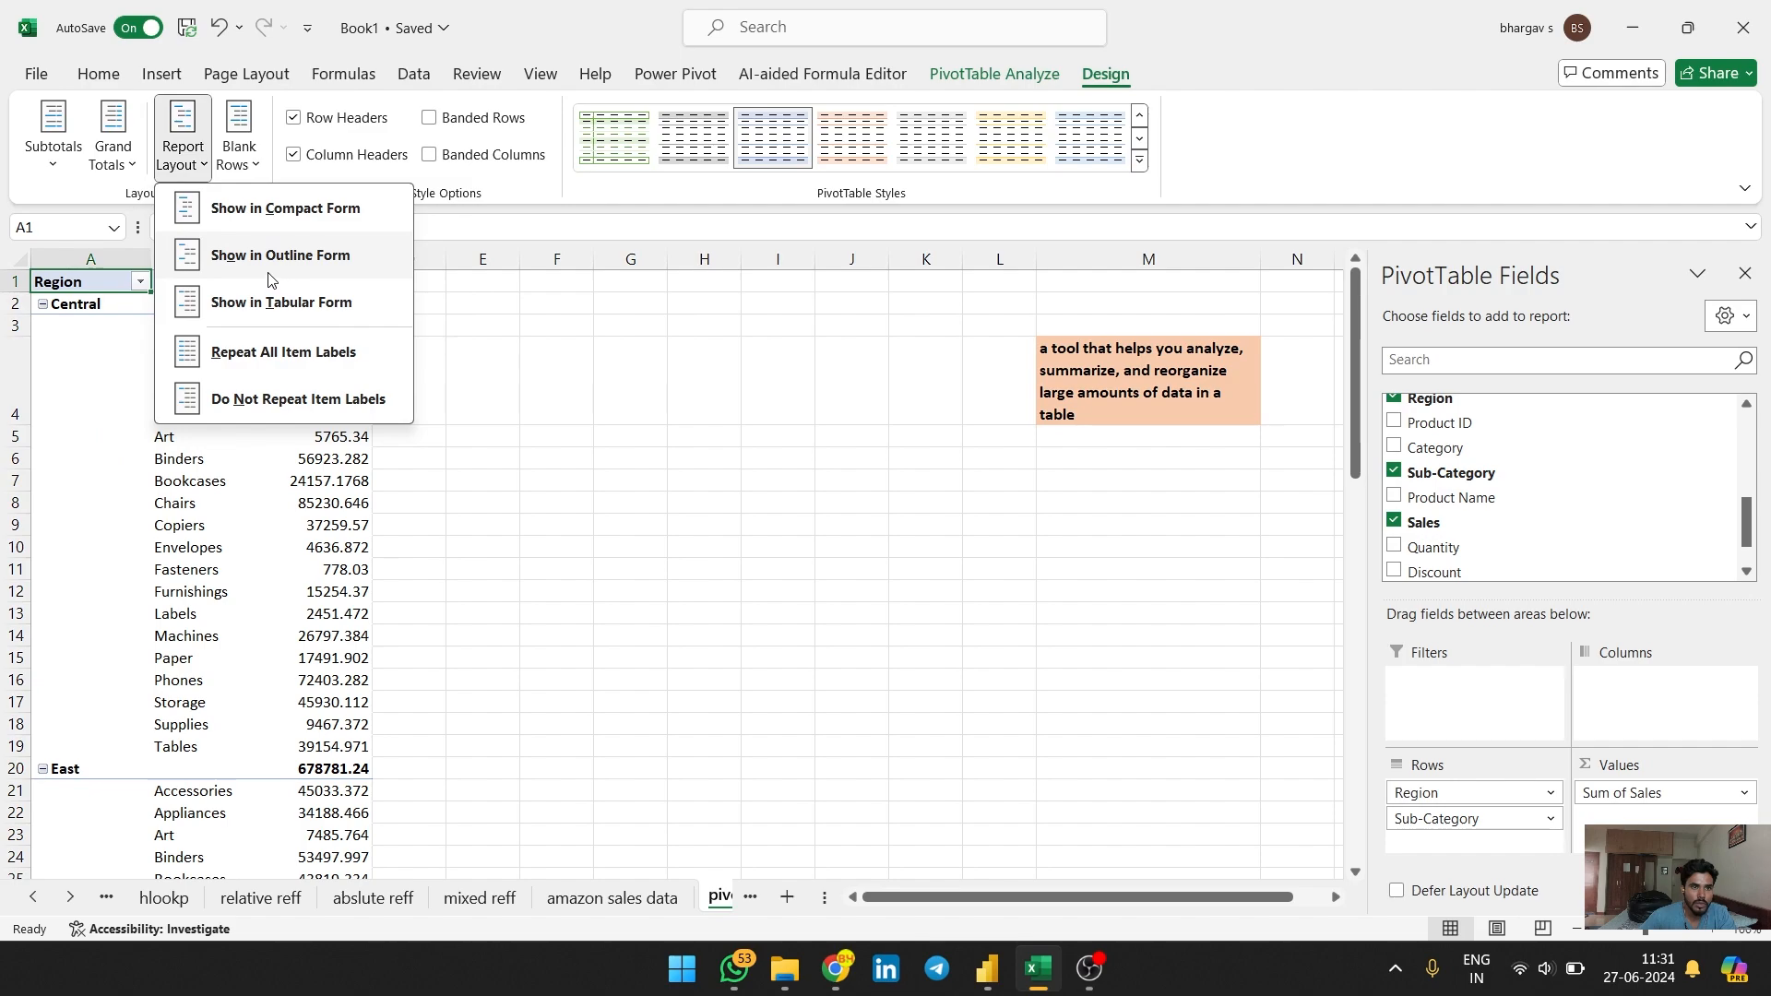
click(581, 458)
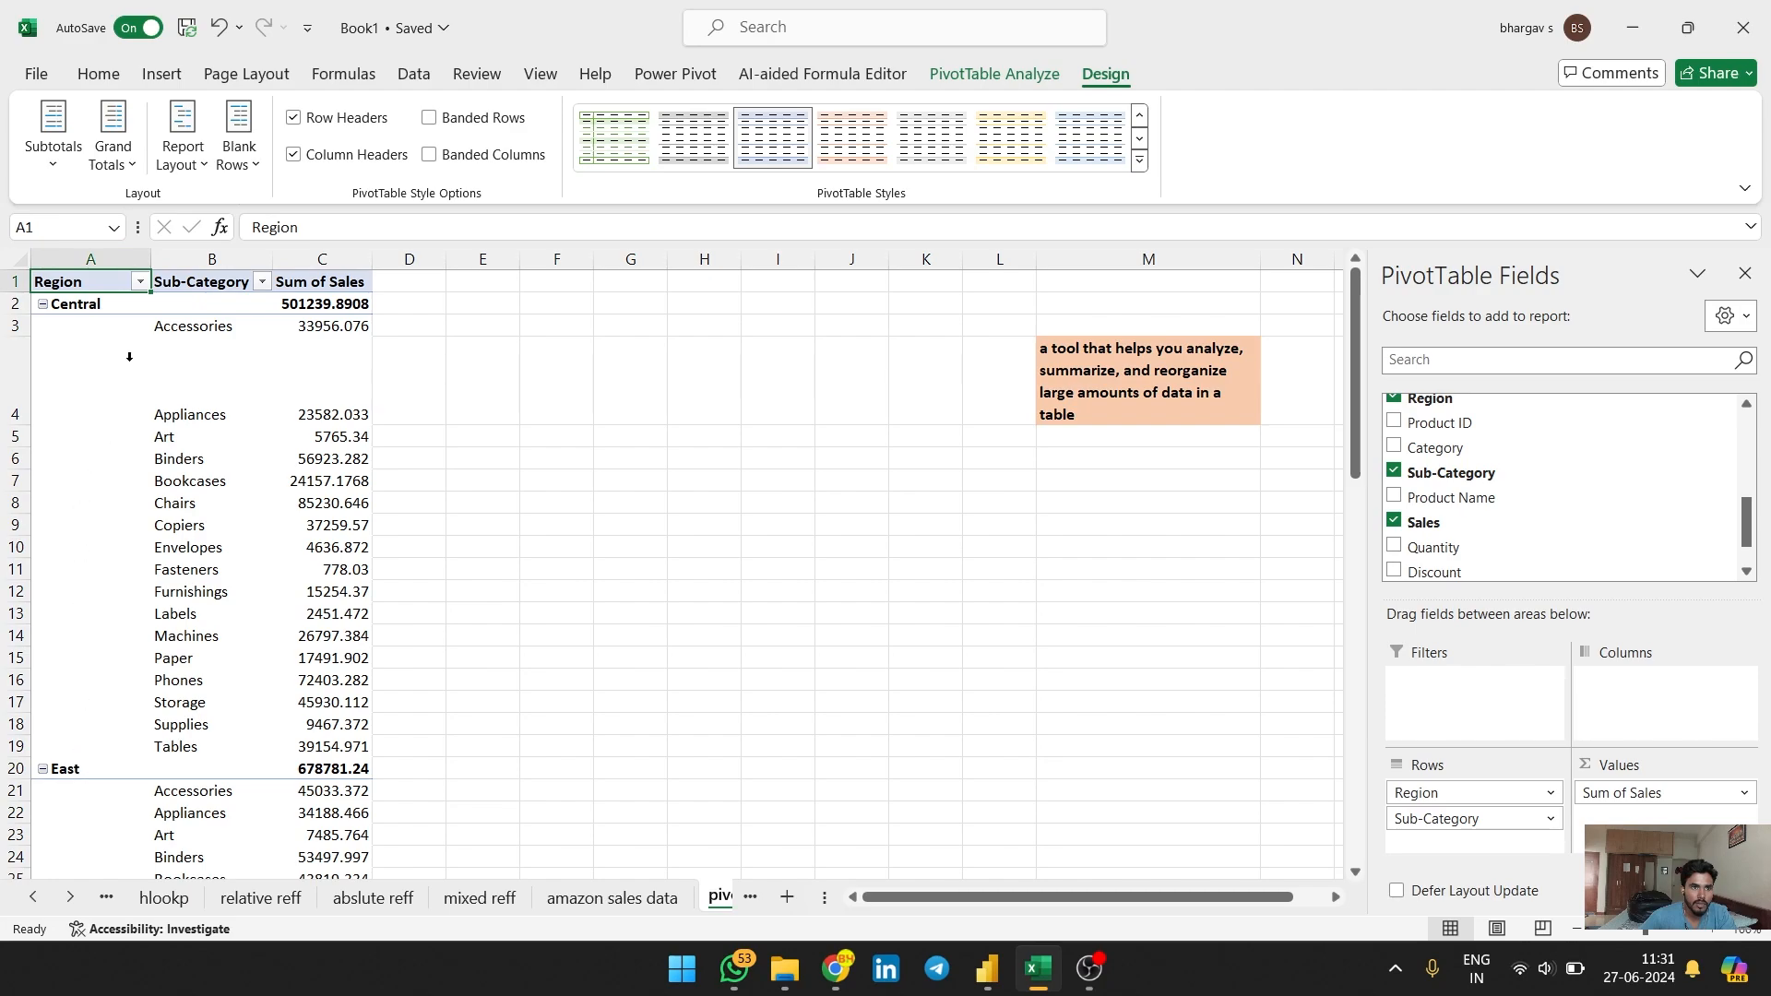
scroll(123, 371, down, 16)
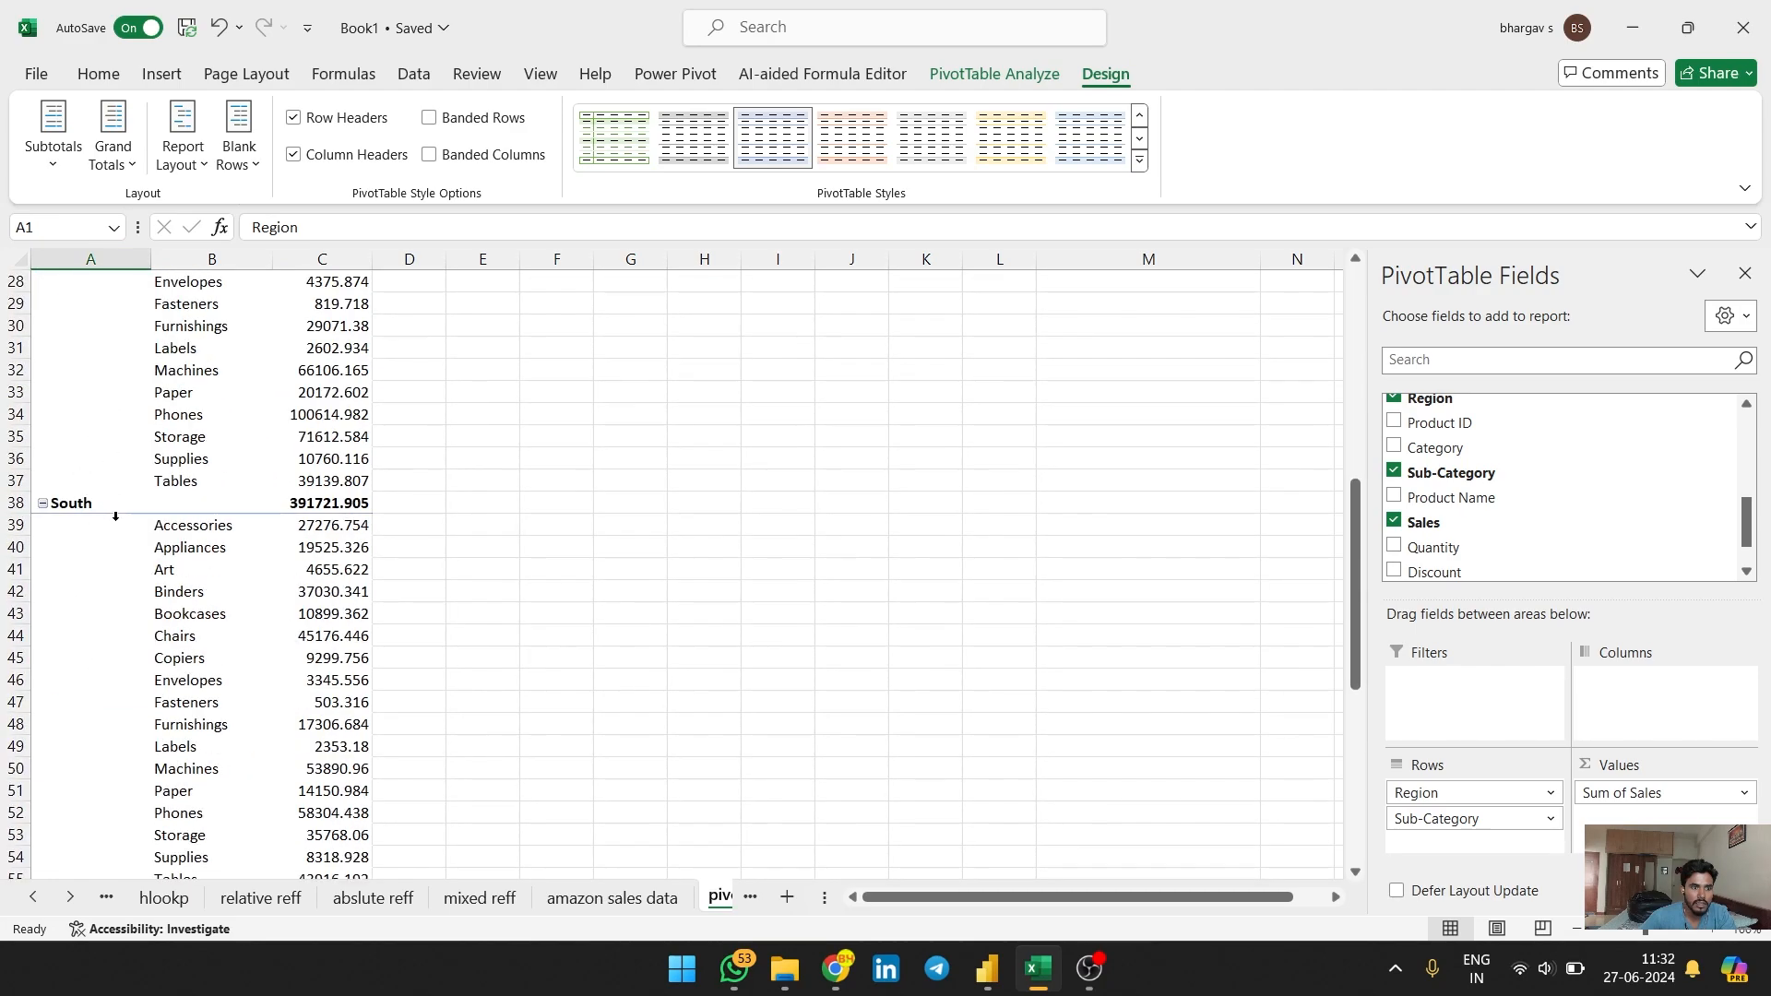
scroll(116, 604, up, 16)
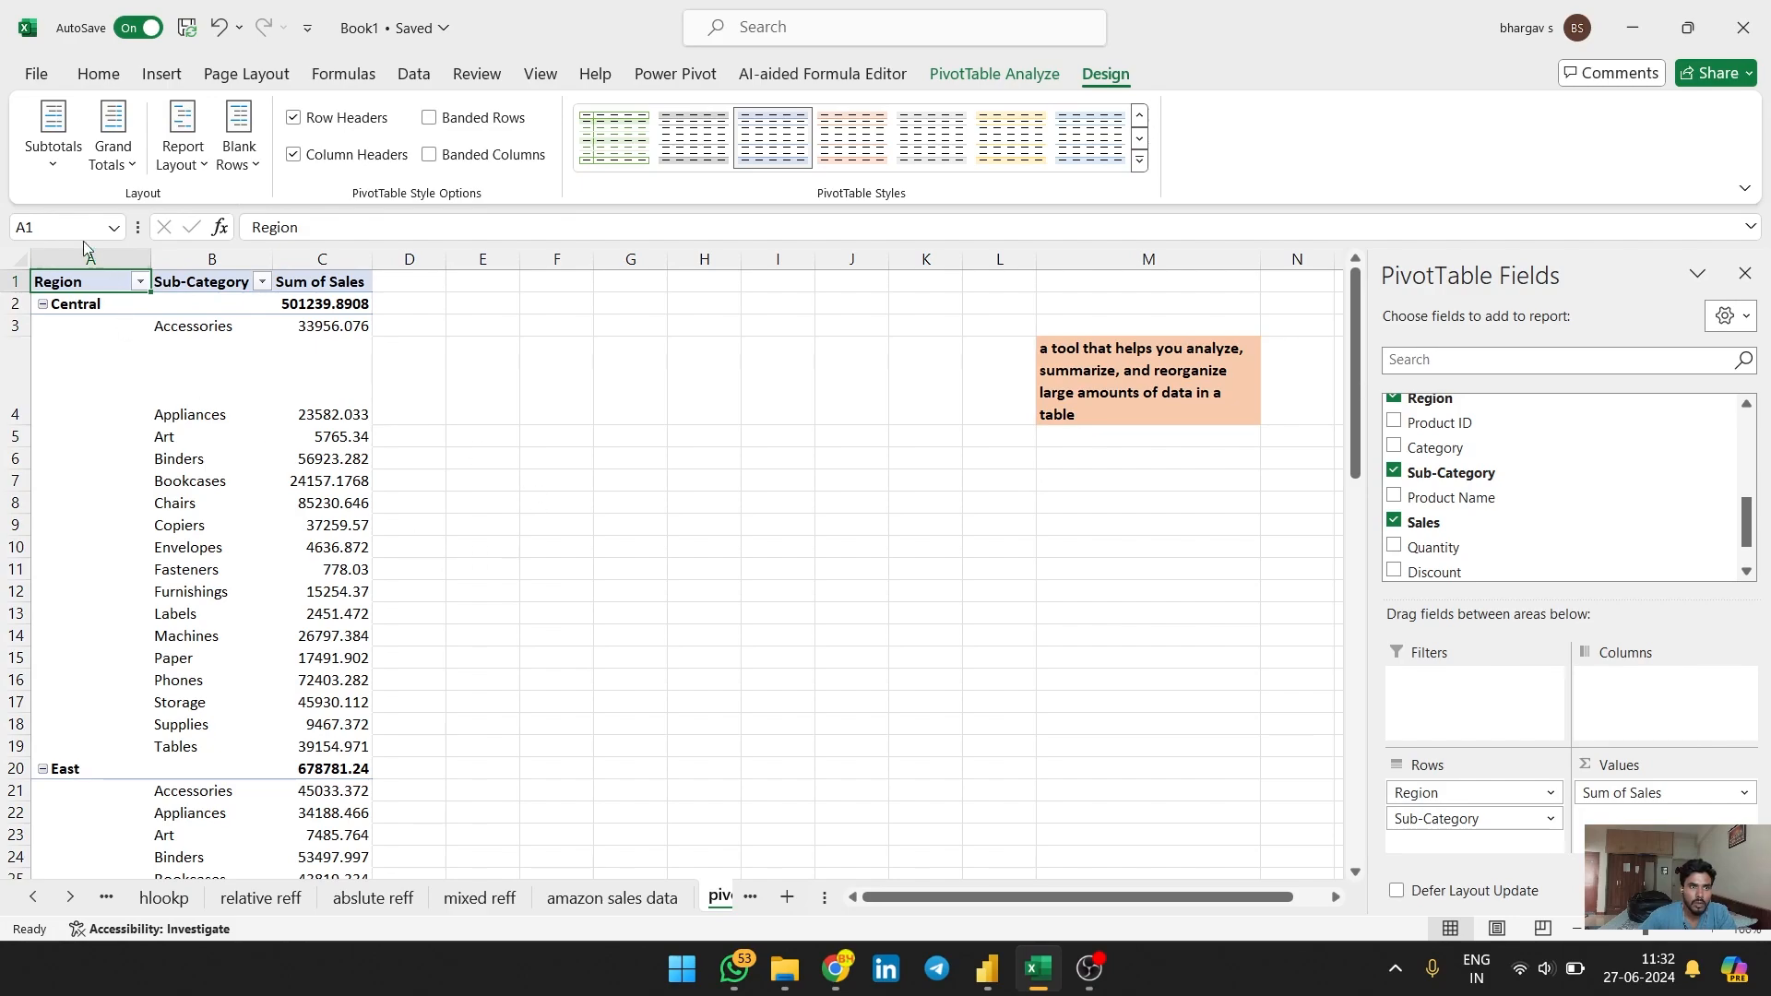
Step: Show all of the PivotTable's subtotals at the bottom of each group
click(44, 166)
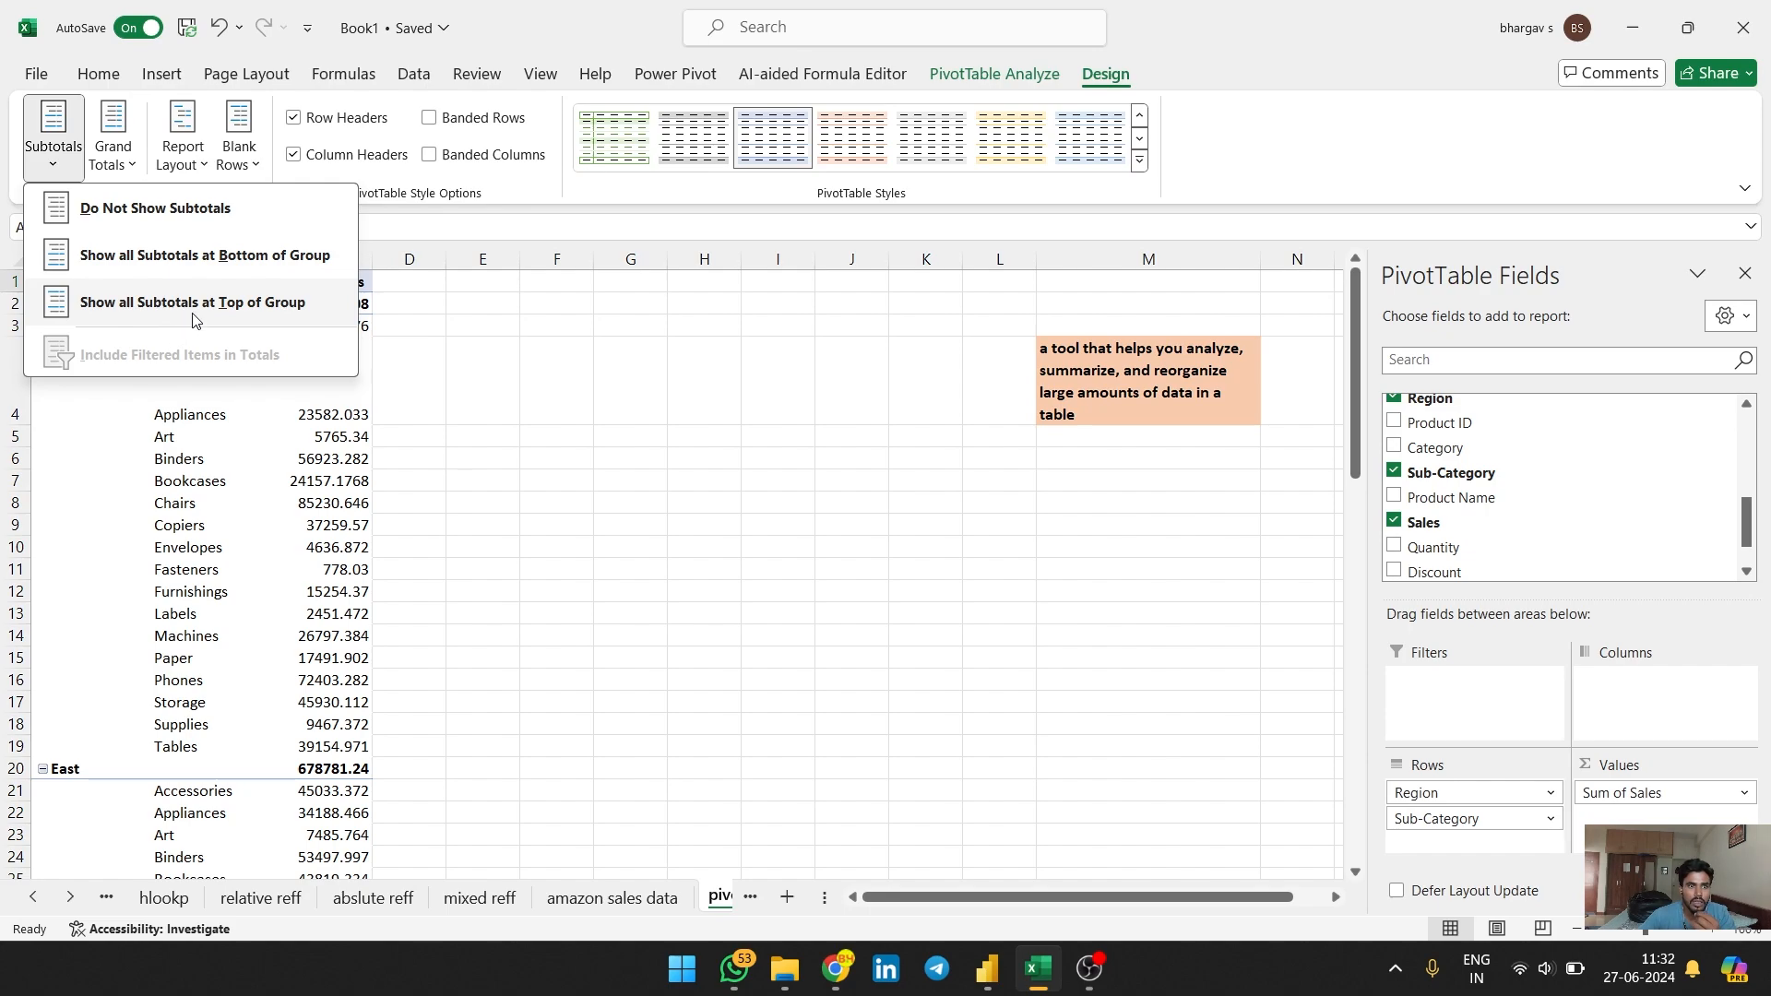
click(143, 276)
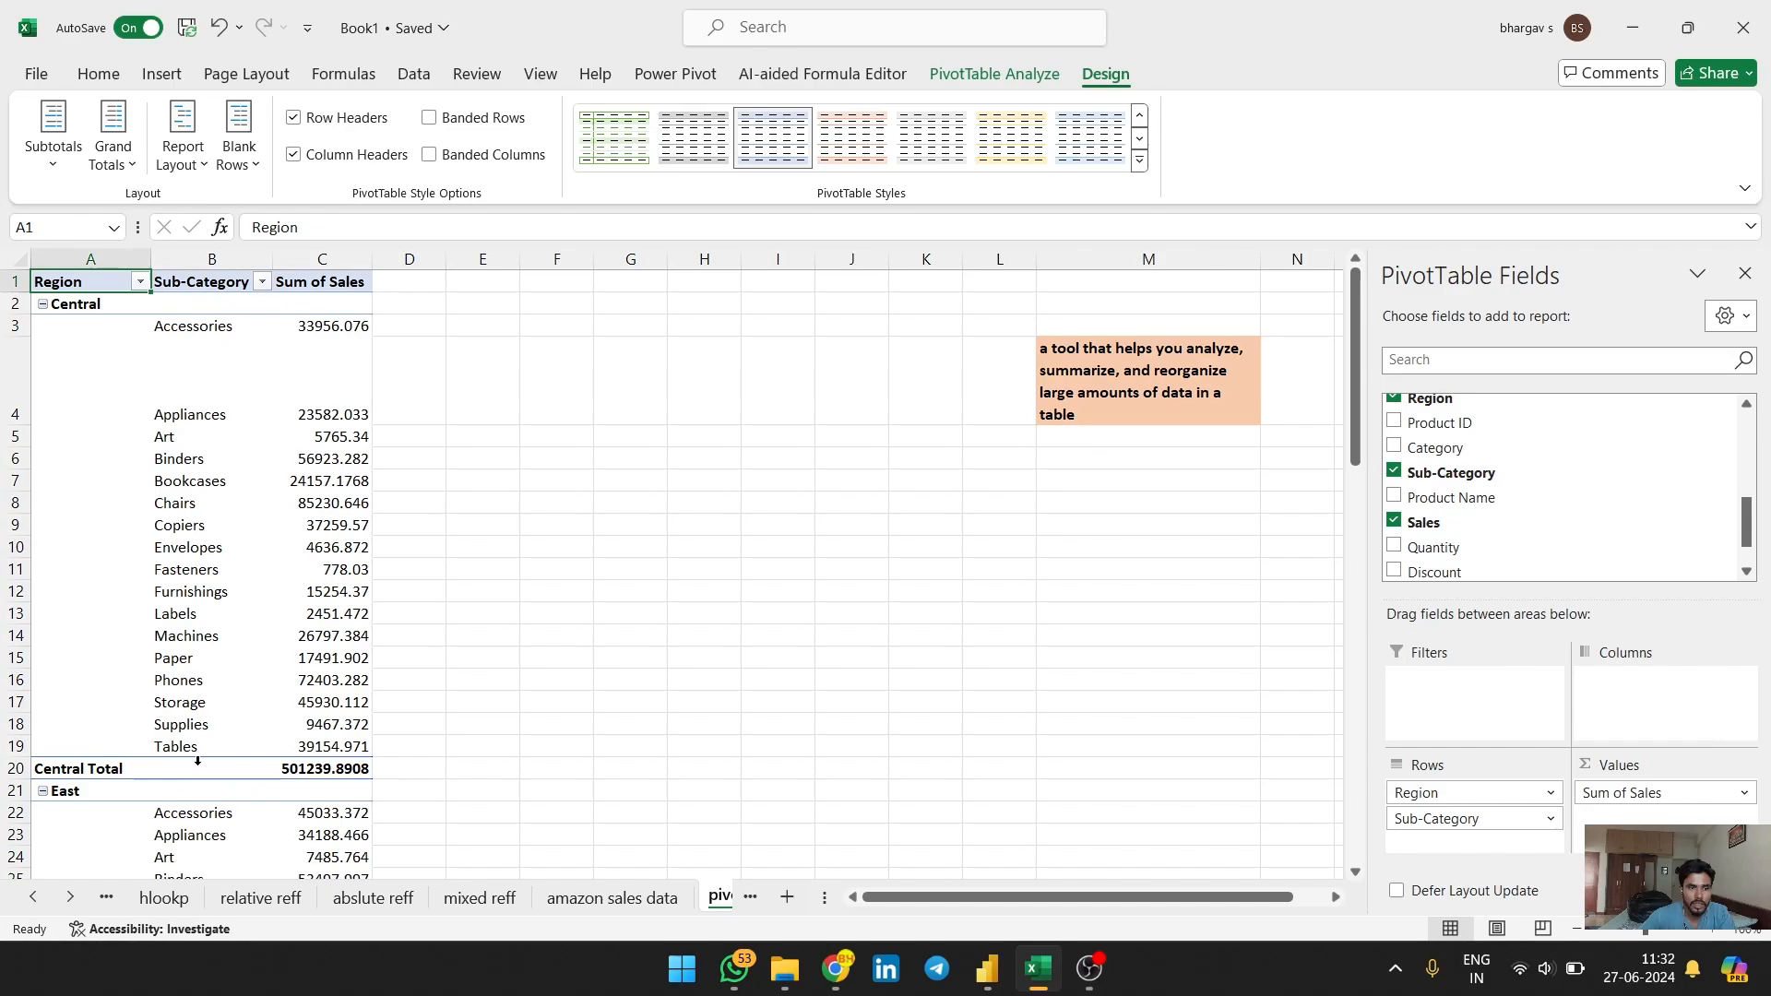
scroll(189, 770, down, 6)
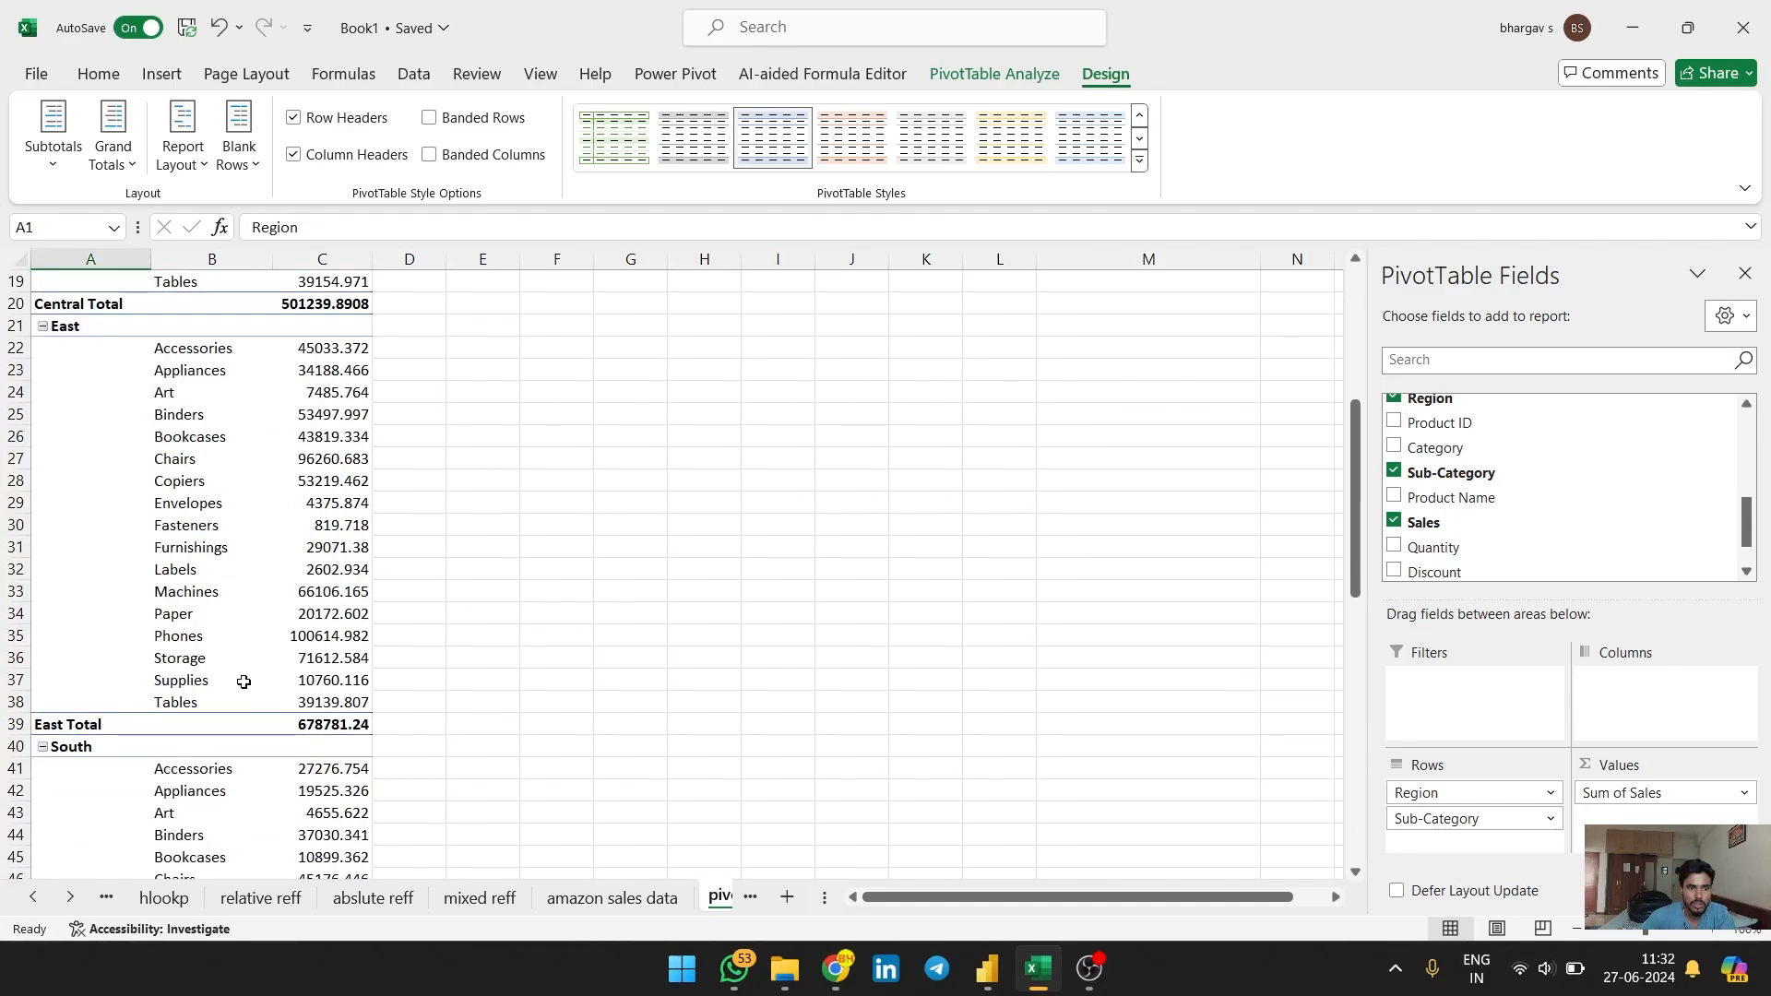
scroll(327, 728, up, 6)
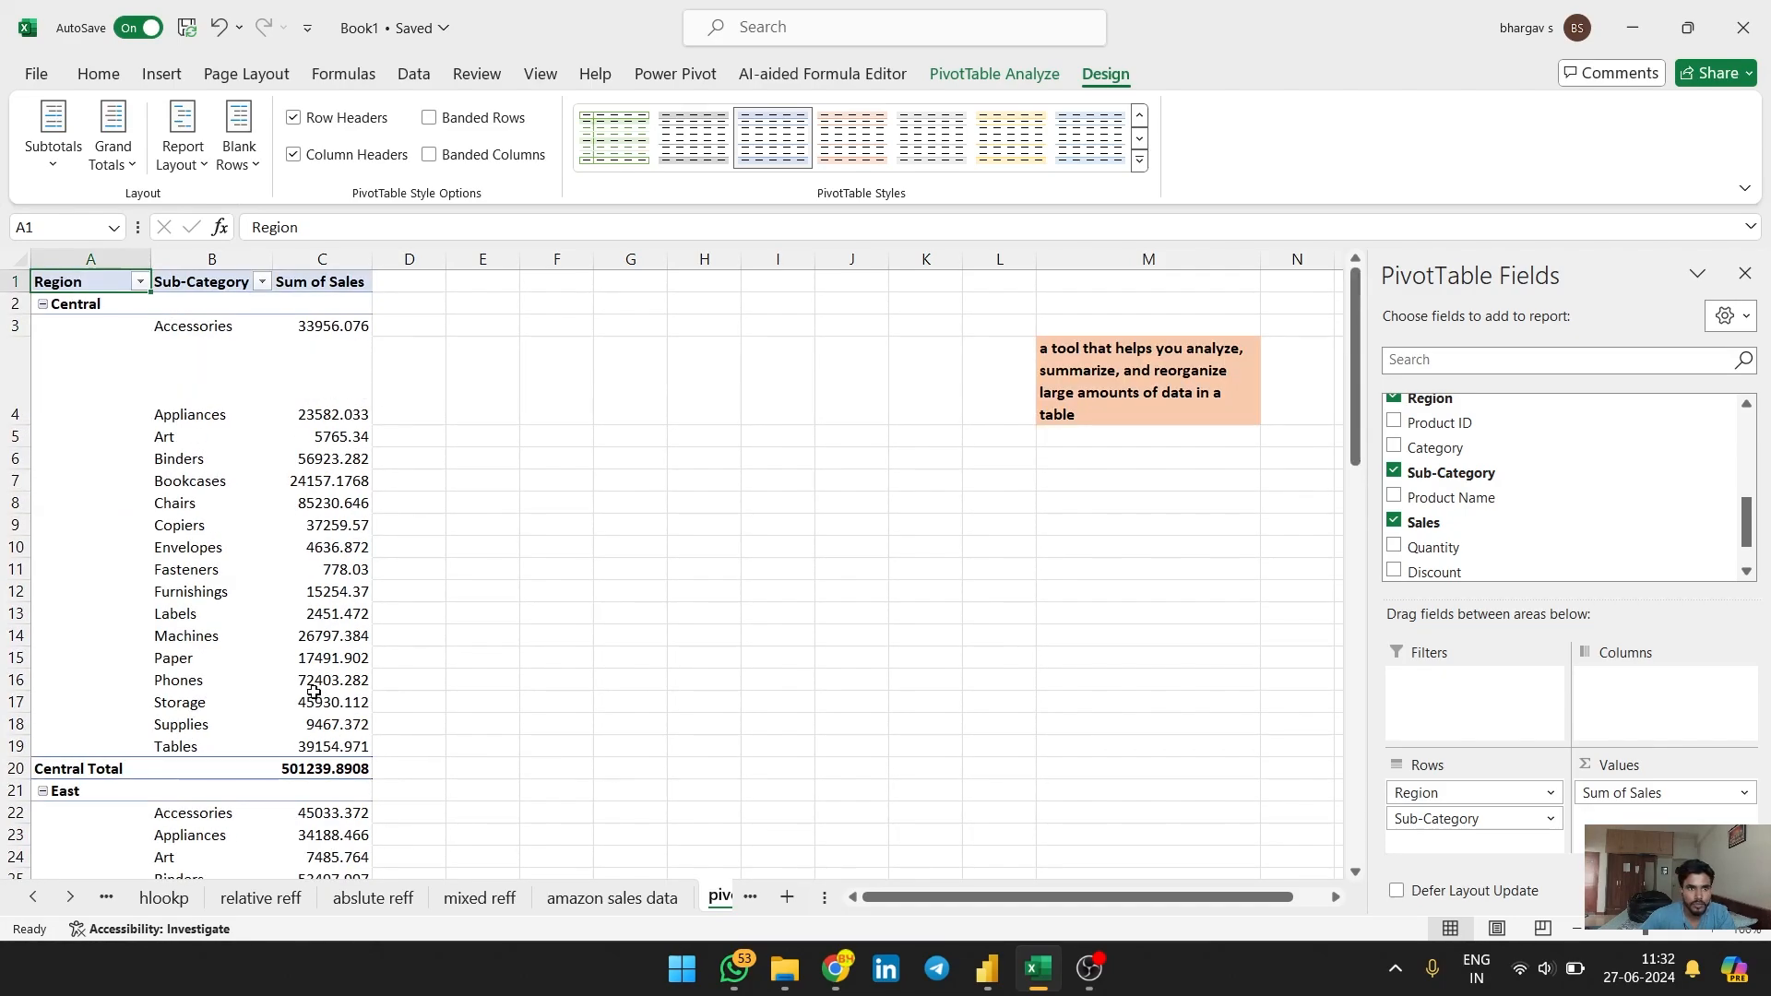
Step: Apply the orange style from the first row of the Dark PivotTable styles to the report
click(1087, 152)
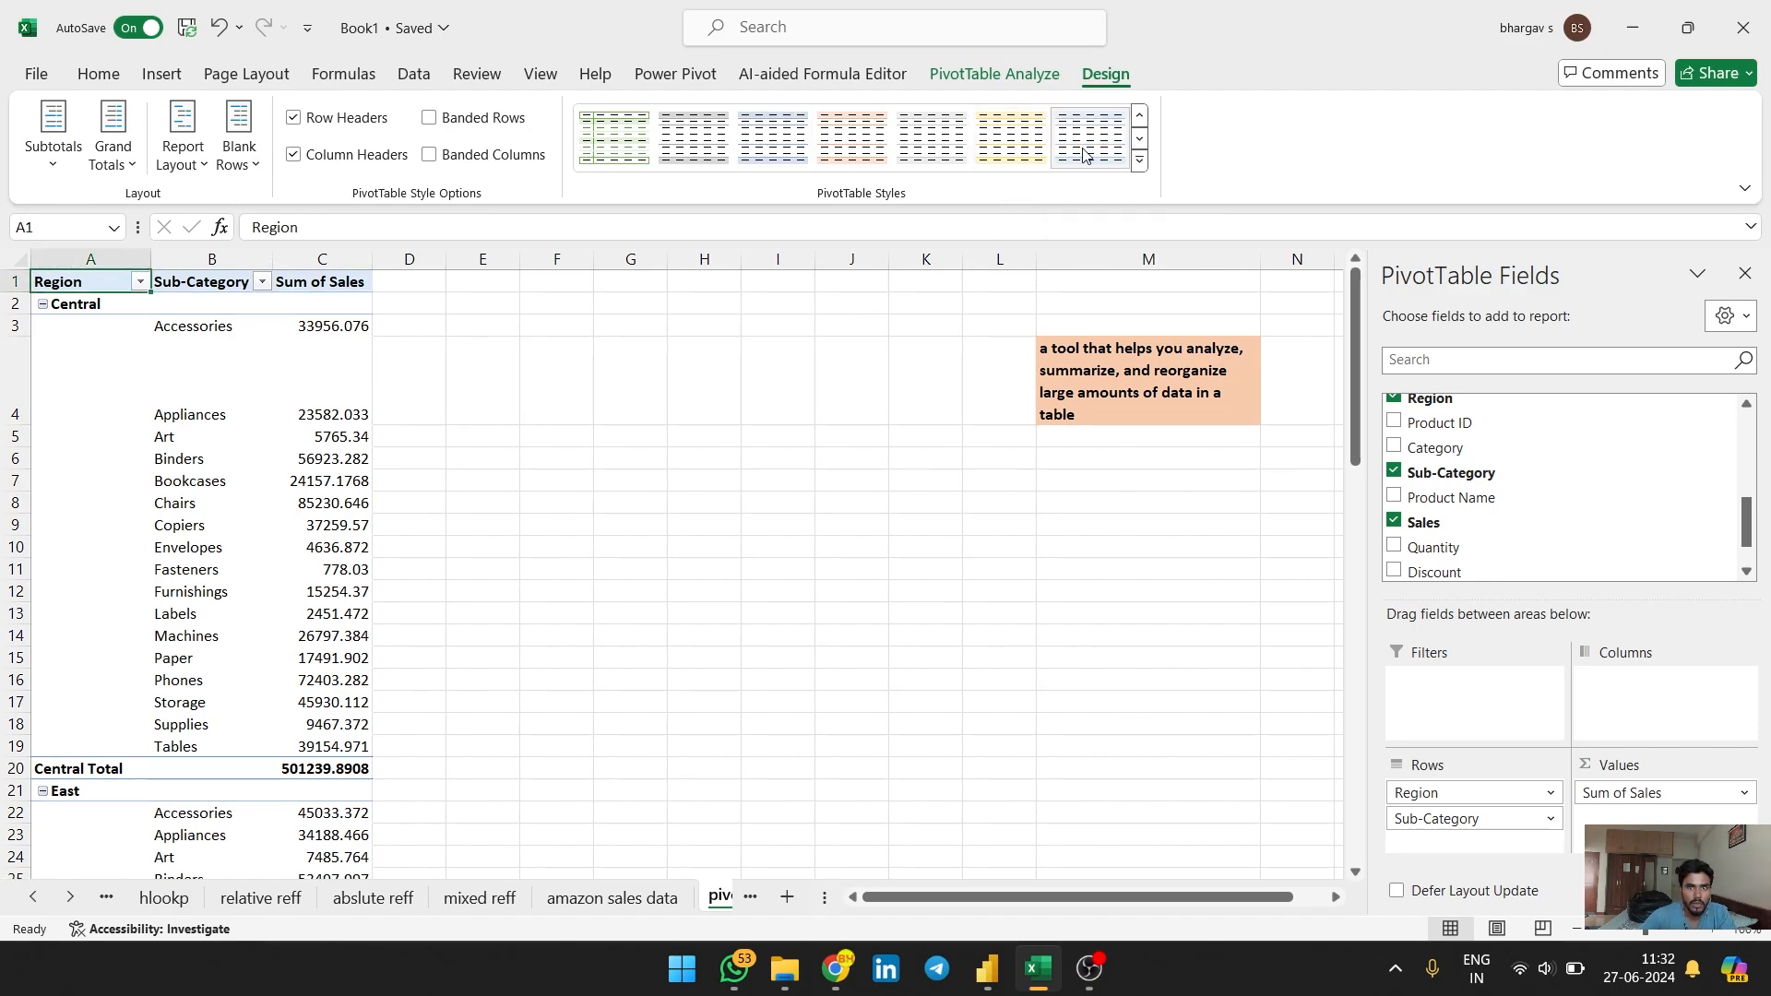
click(1139, 164)
scroll(812, 627, down, 3)
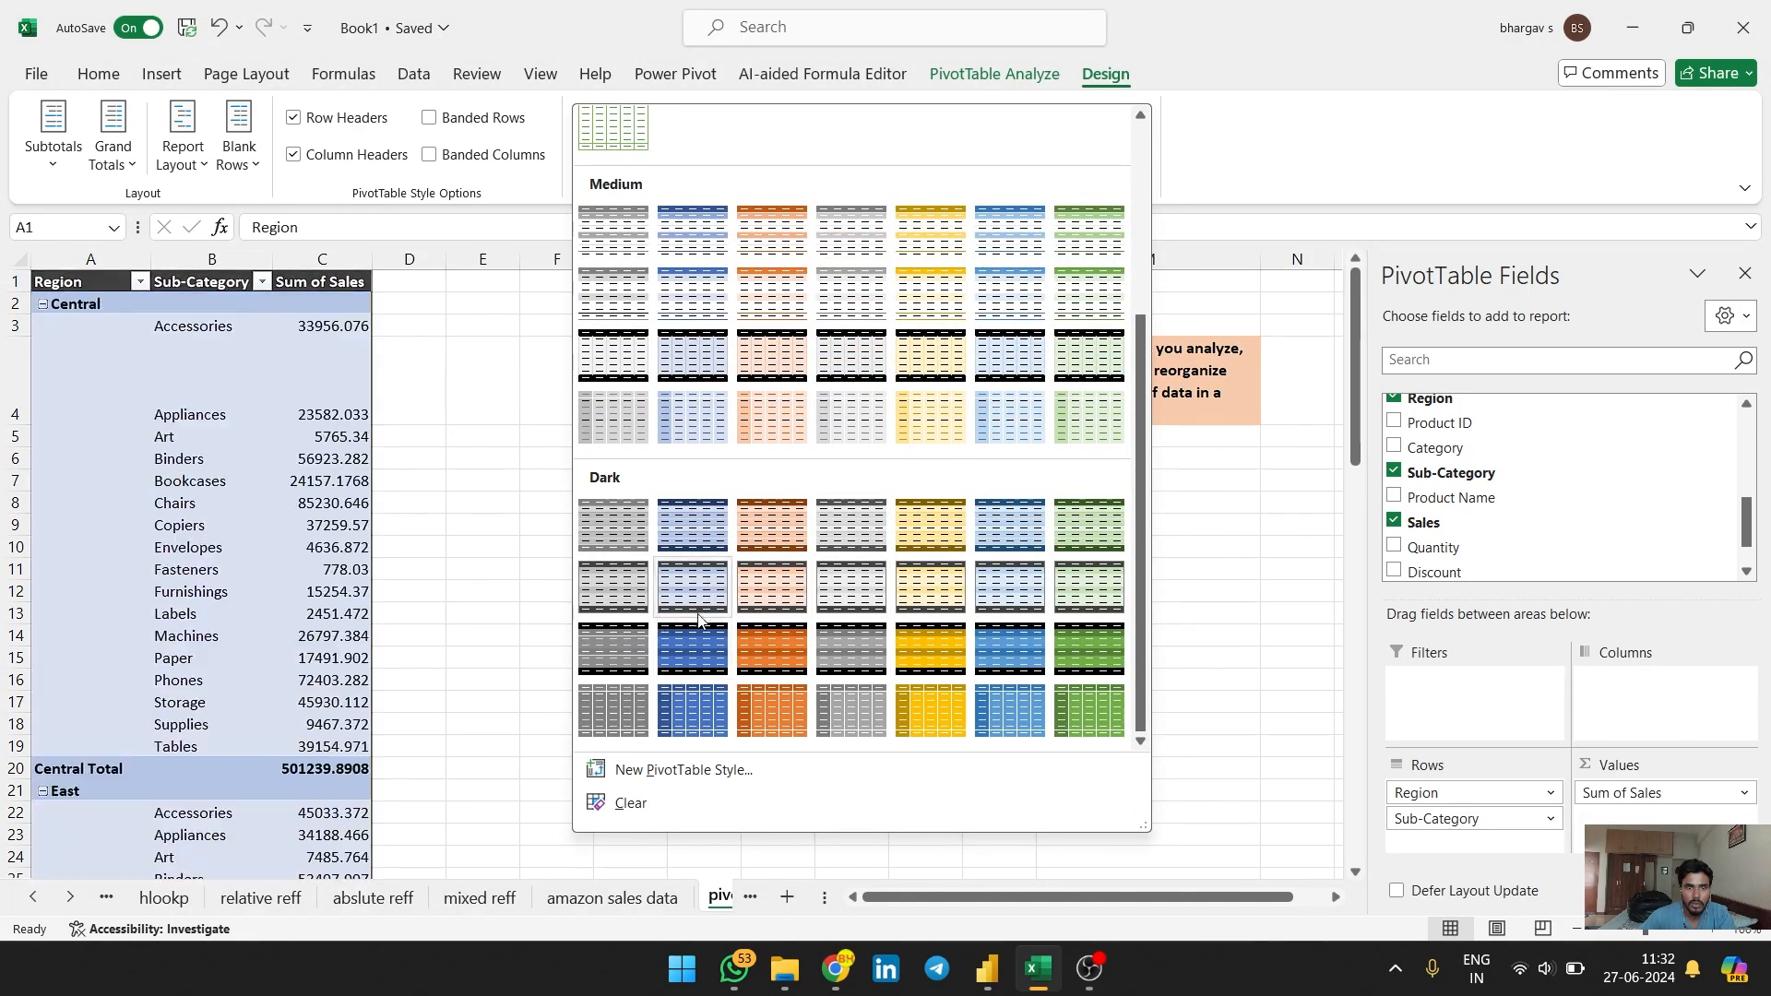
click(771, 522)
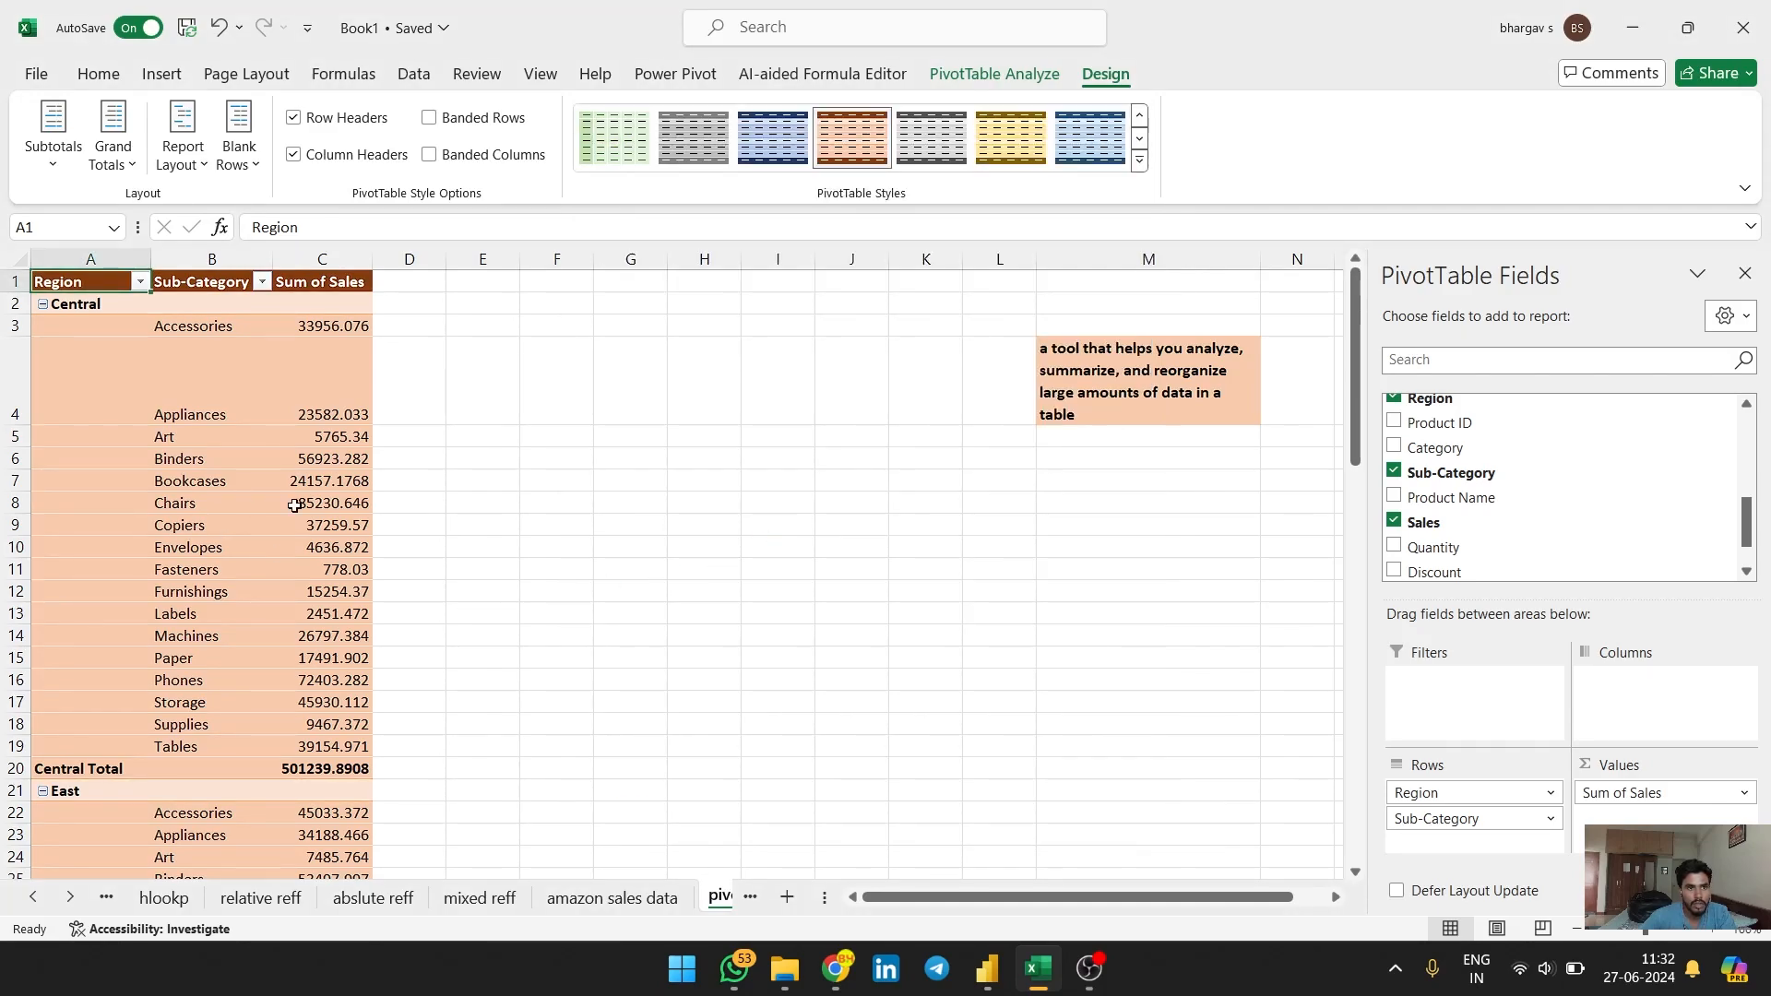
scroll(248, 548, down, 10)
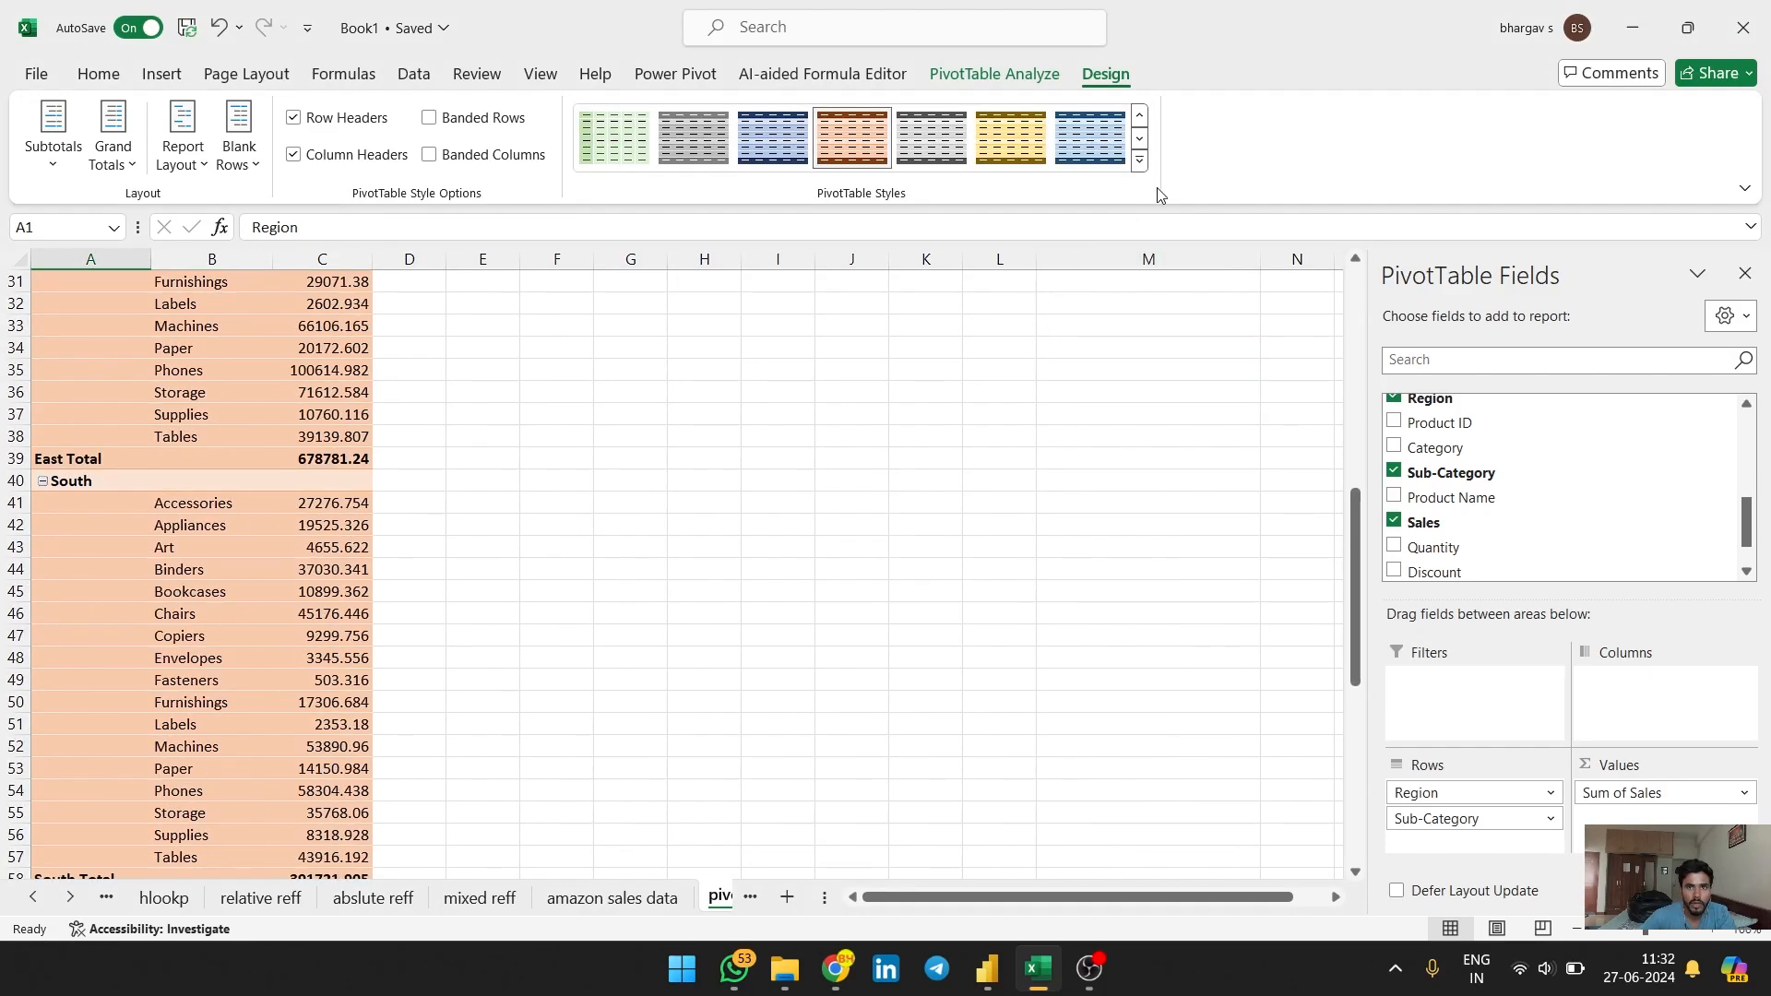
scroll(284, 561, up, 10)
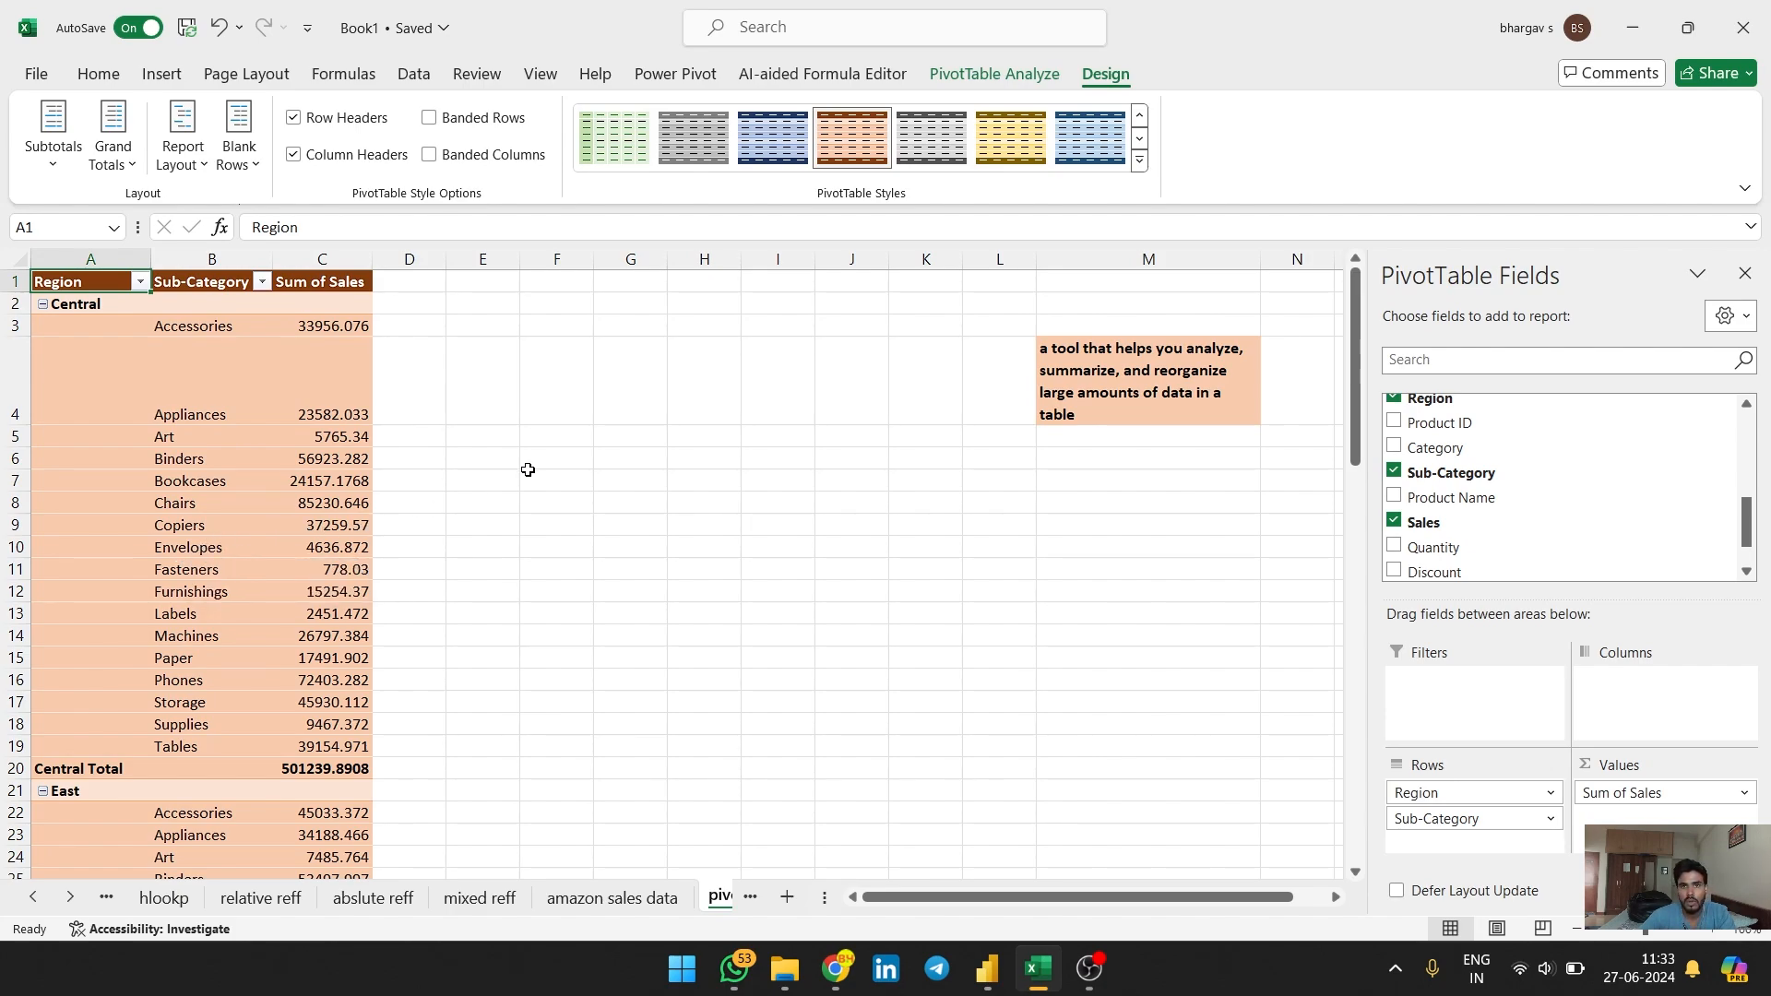
Step: Insert a slicer for the Region field of the PivotTable
click(994, 74)
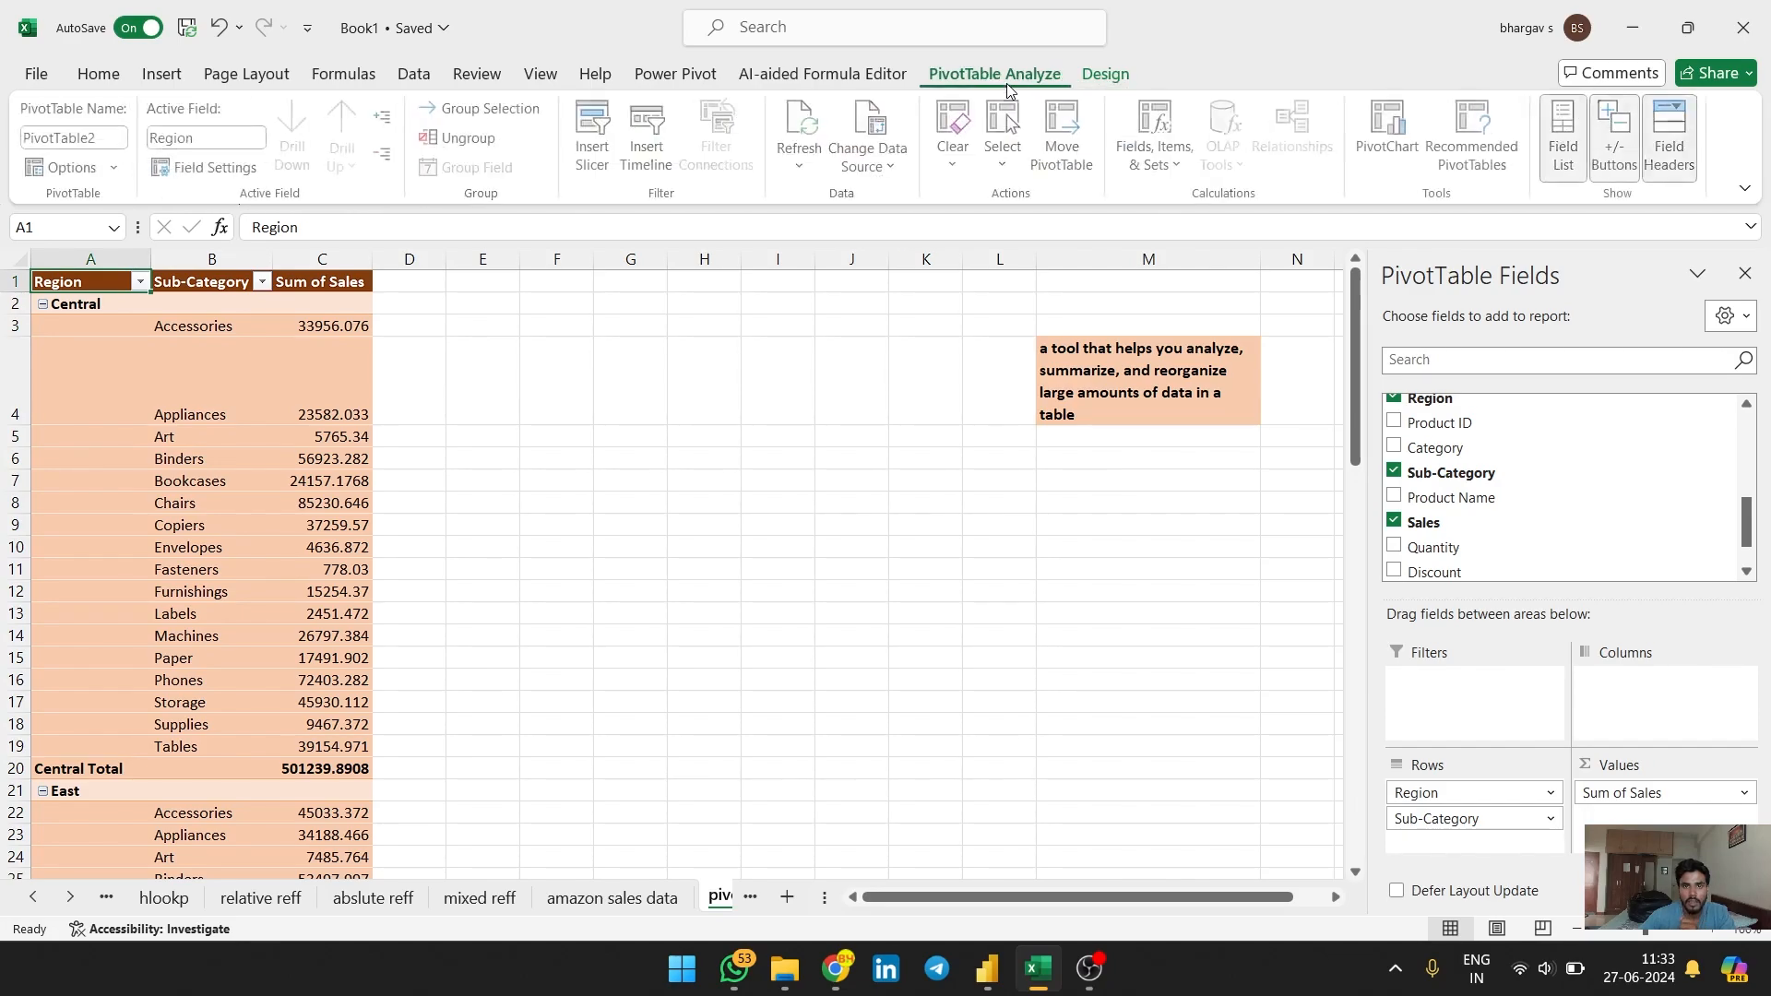
click(594, 152)
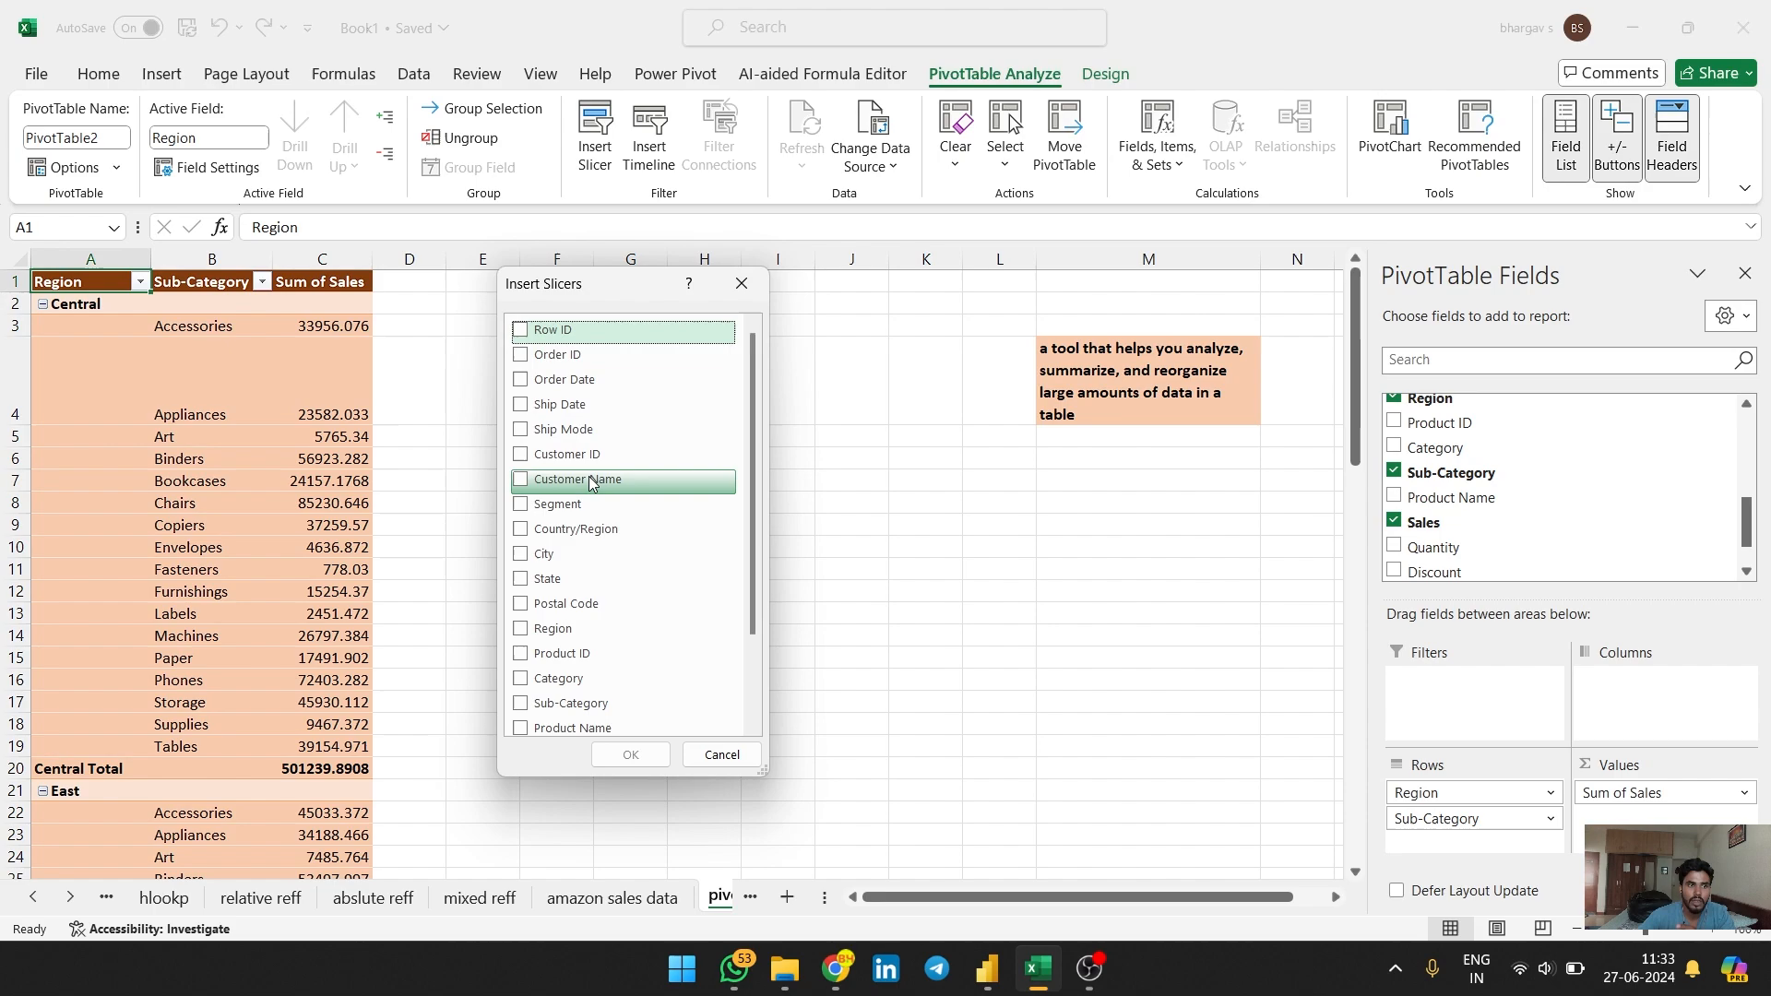
click(545, 634)
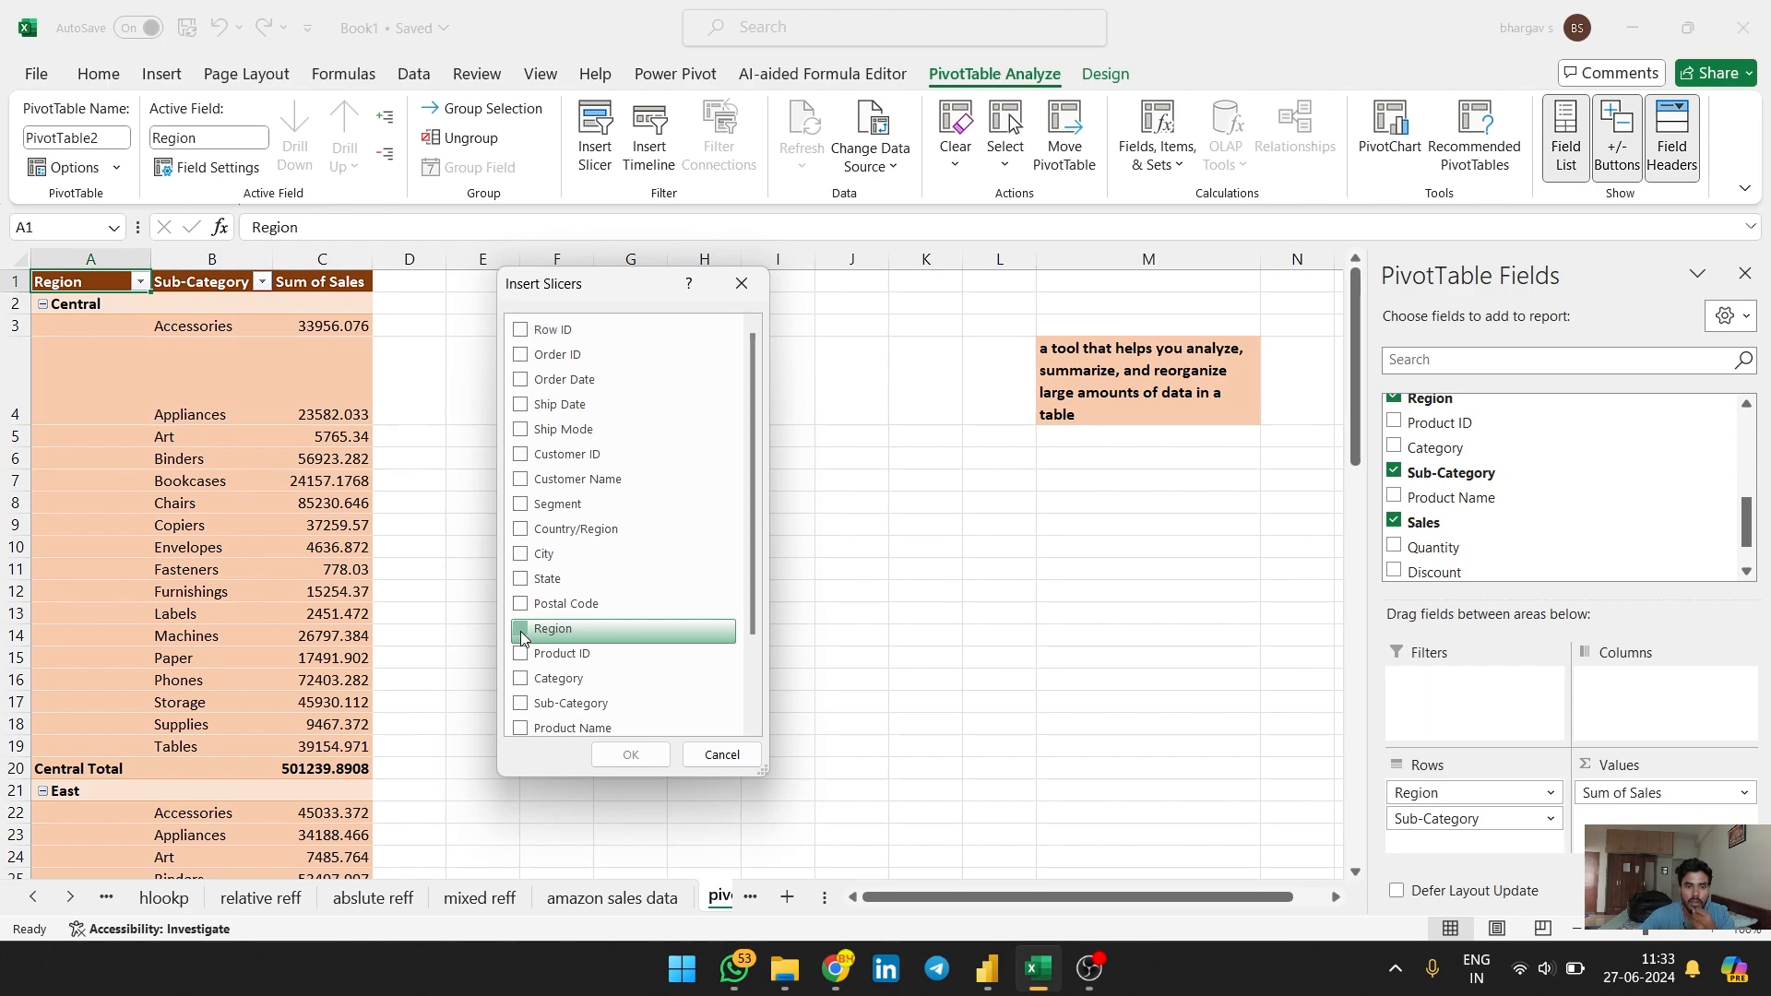
click(630, 755)
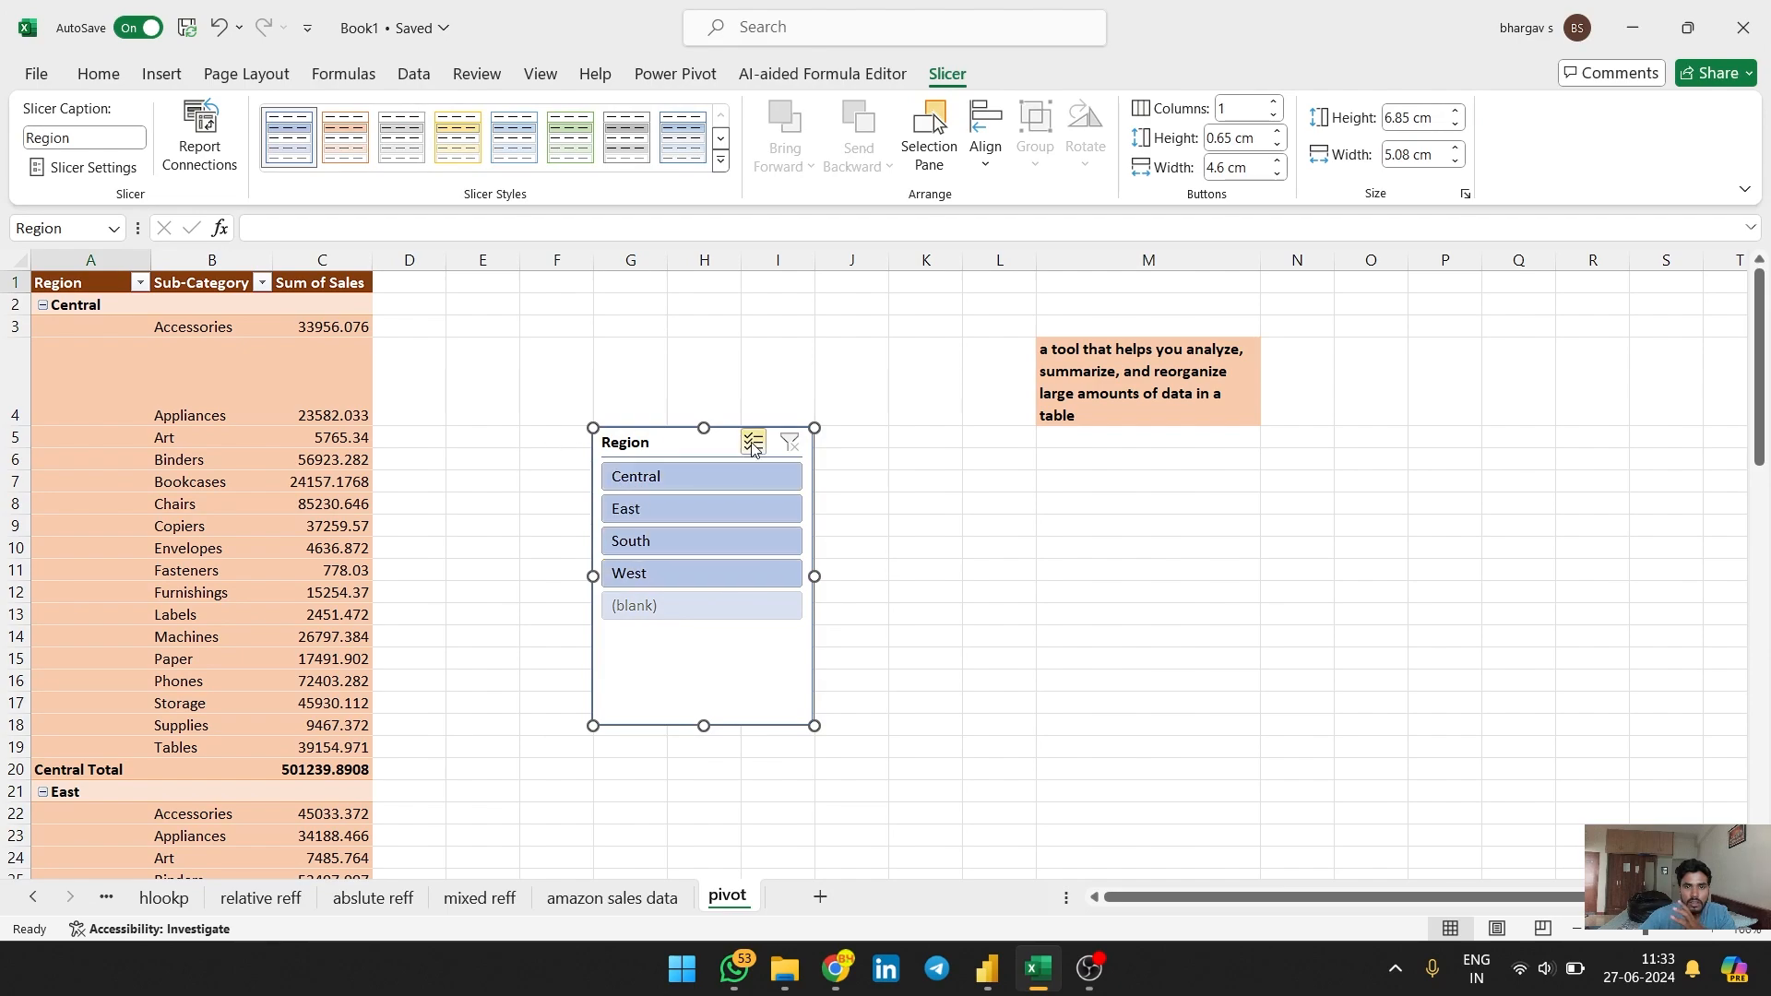
Step: Filter the PivotTable with the Region slicer to Central, South and West, one region at a time
click(666, 485)
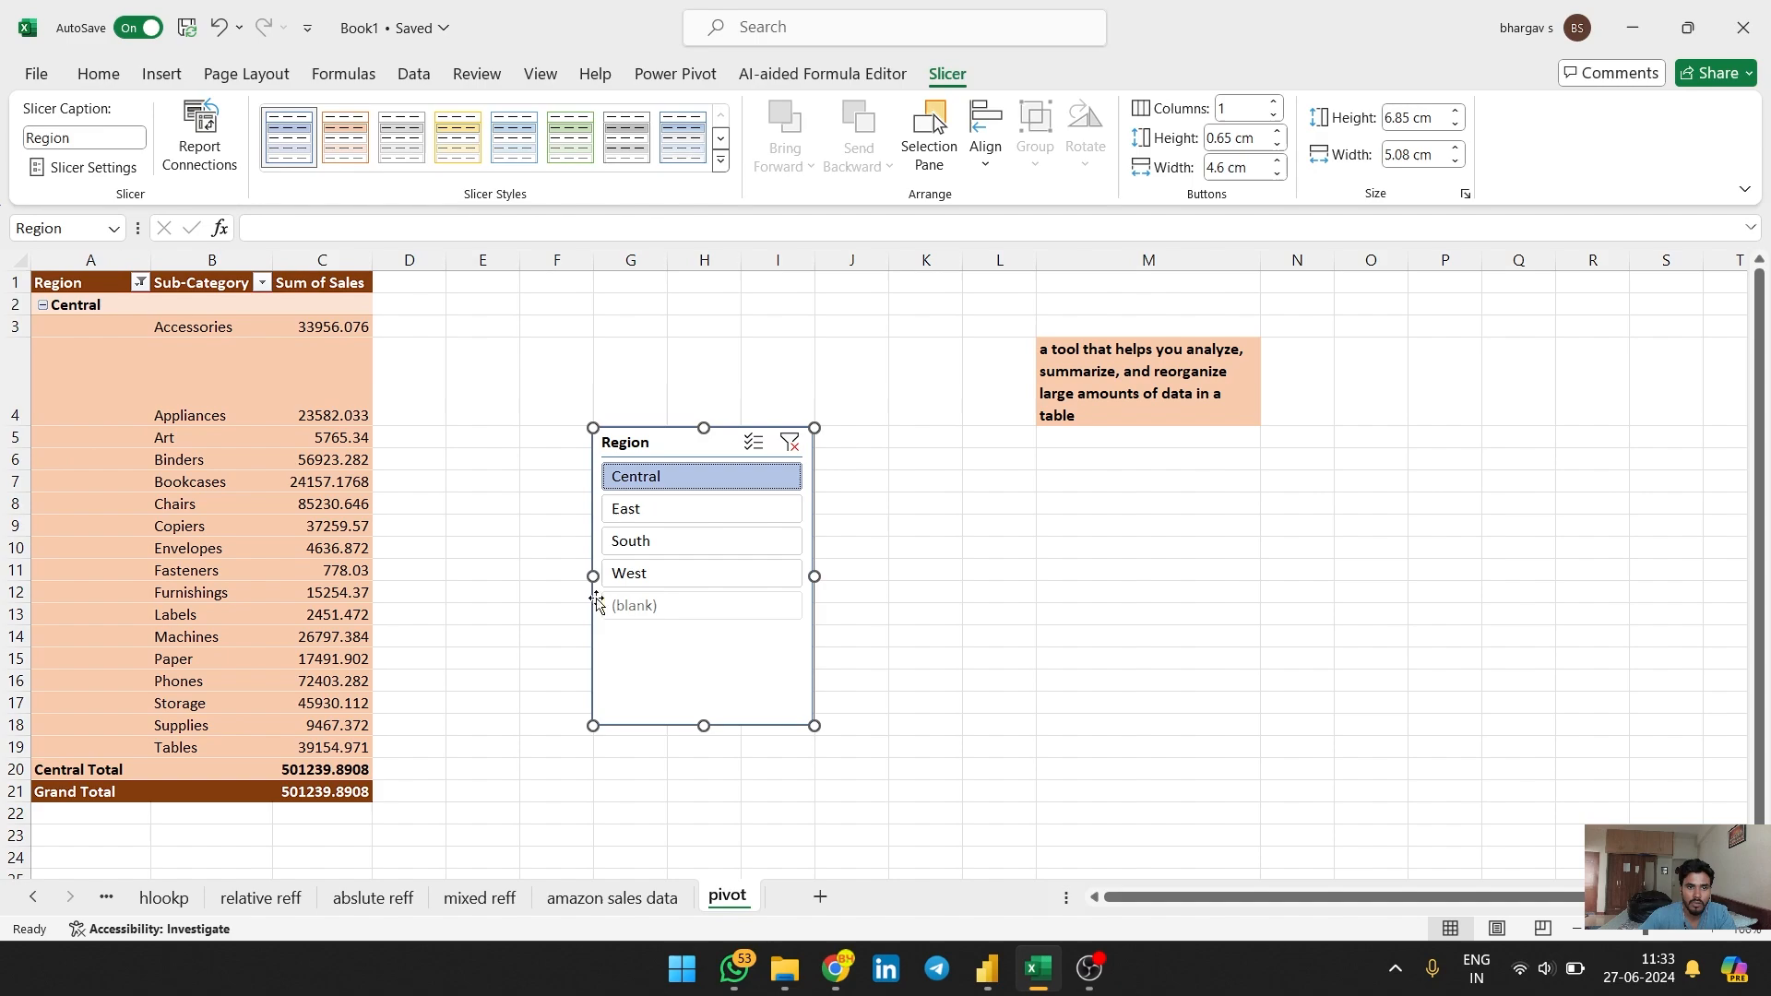
click(656, 553)
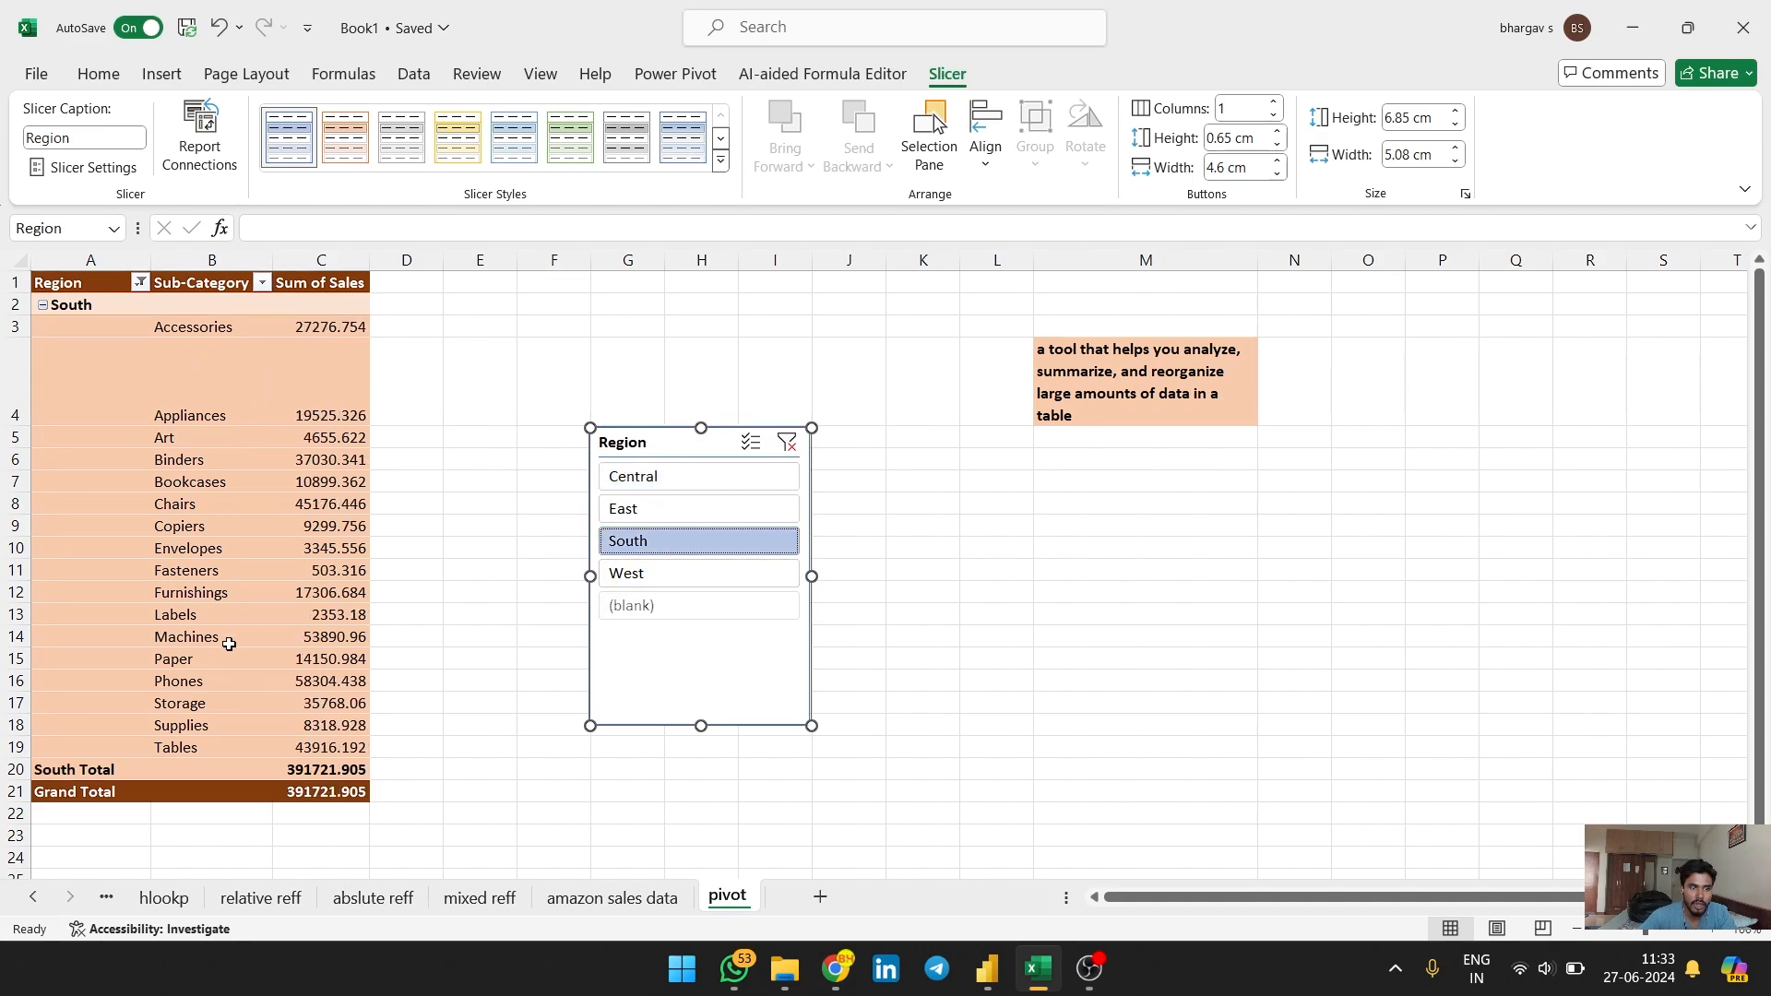
click(655, 573)
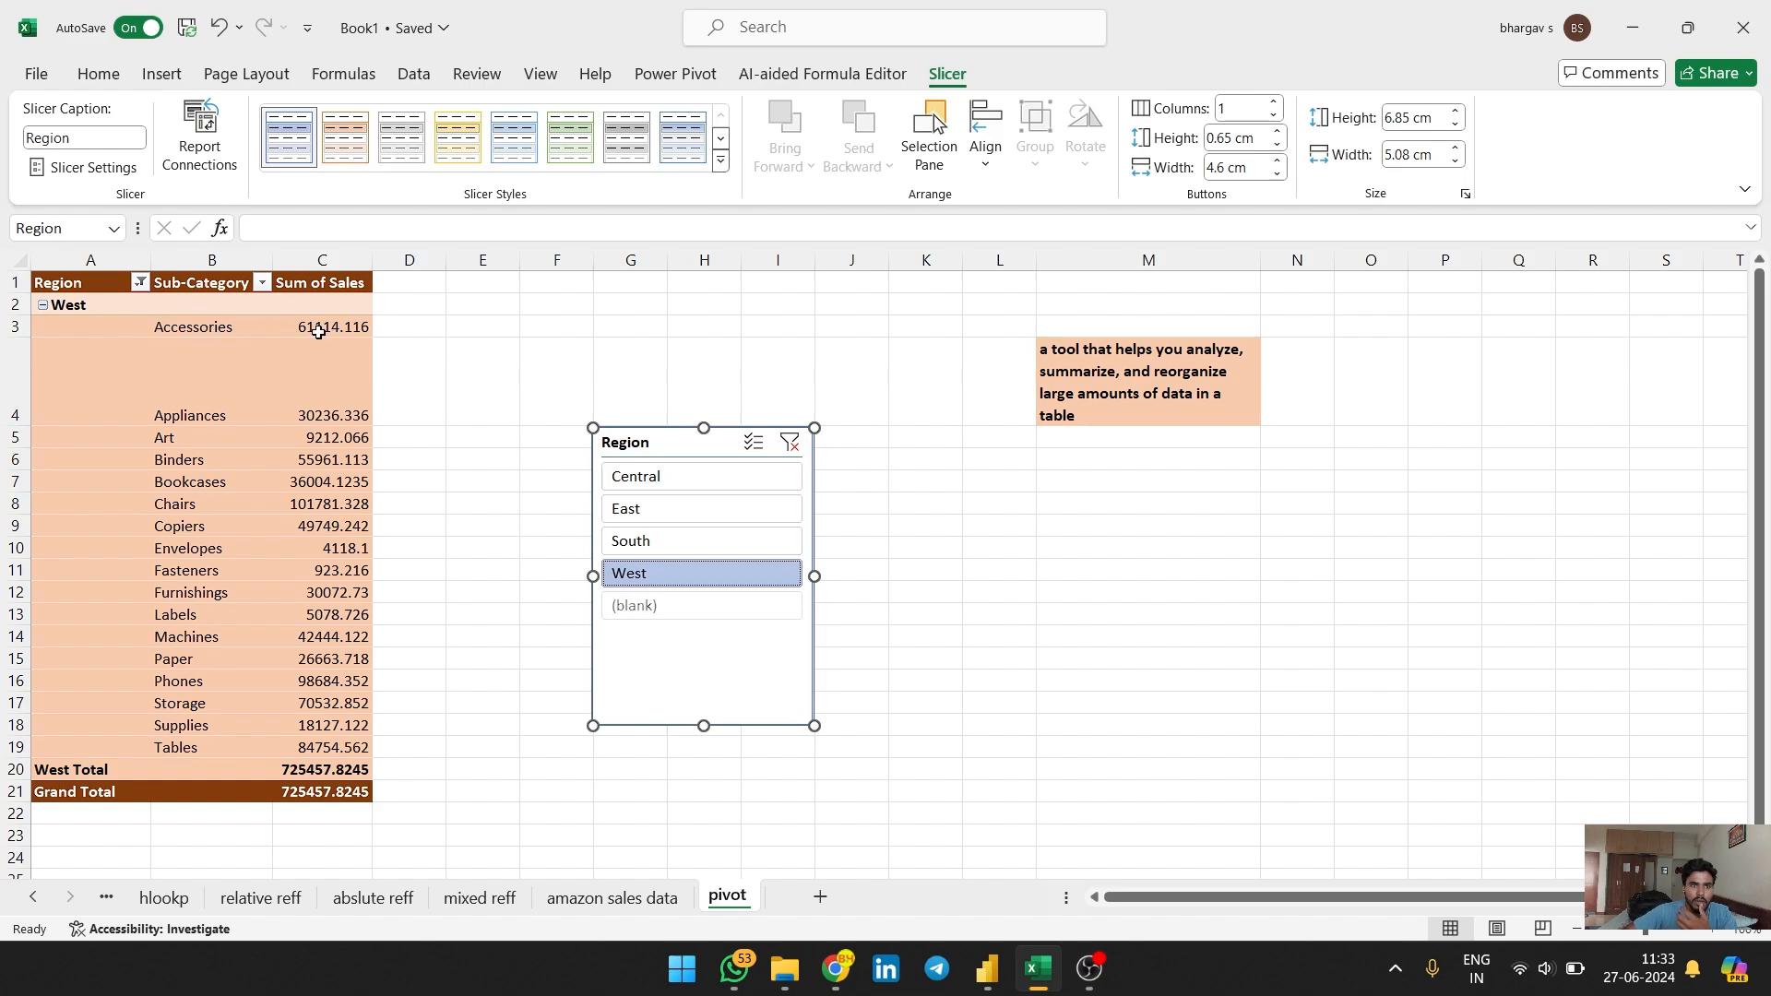
mouse_move(330, 328)
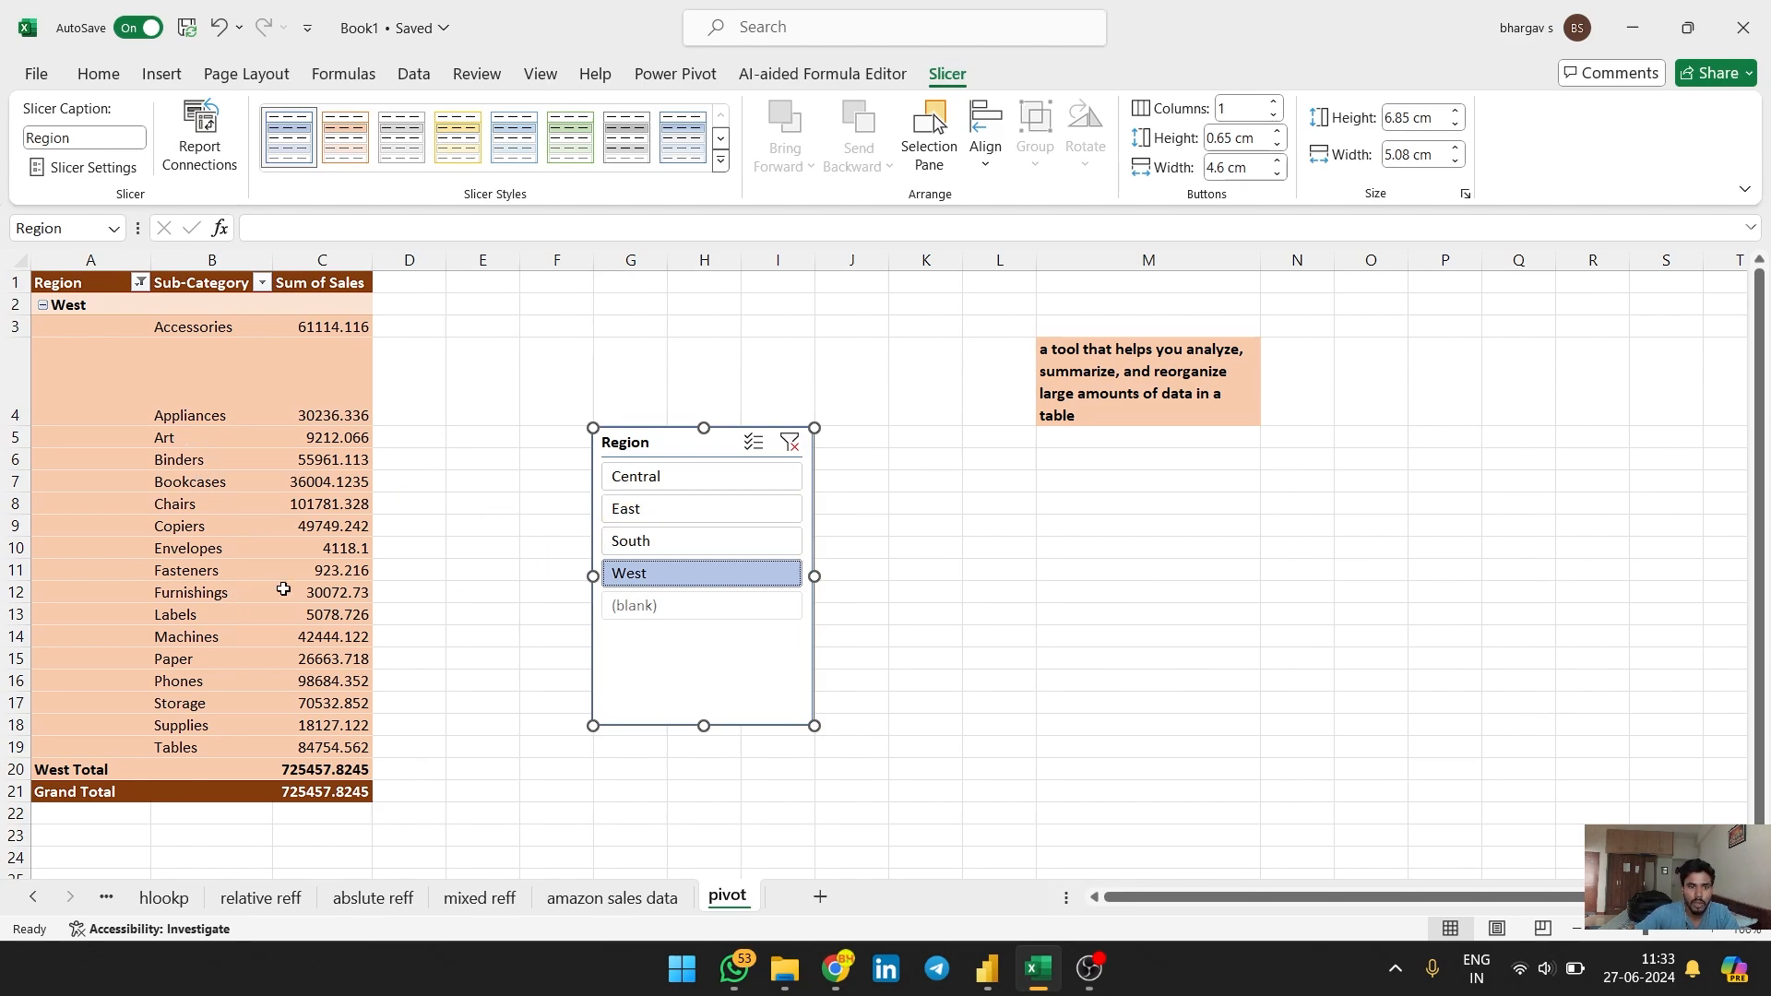
Step: Examine the source records in the amazon sales data sheet
click(611, 897)
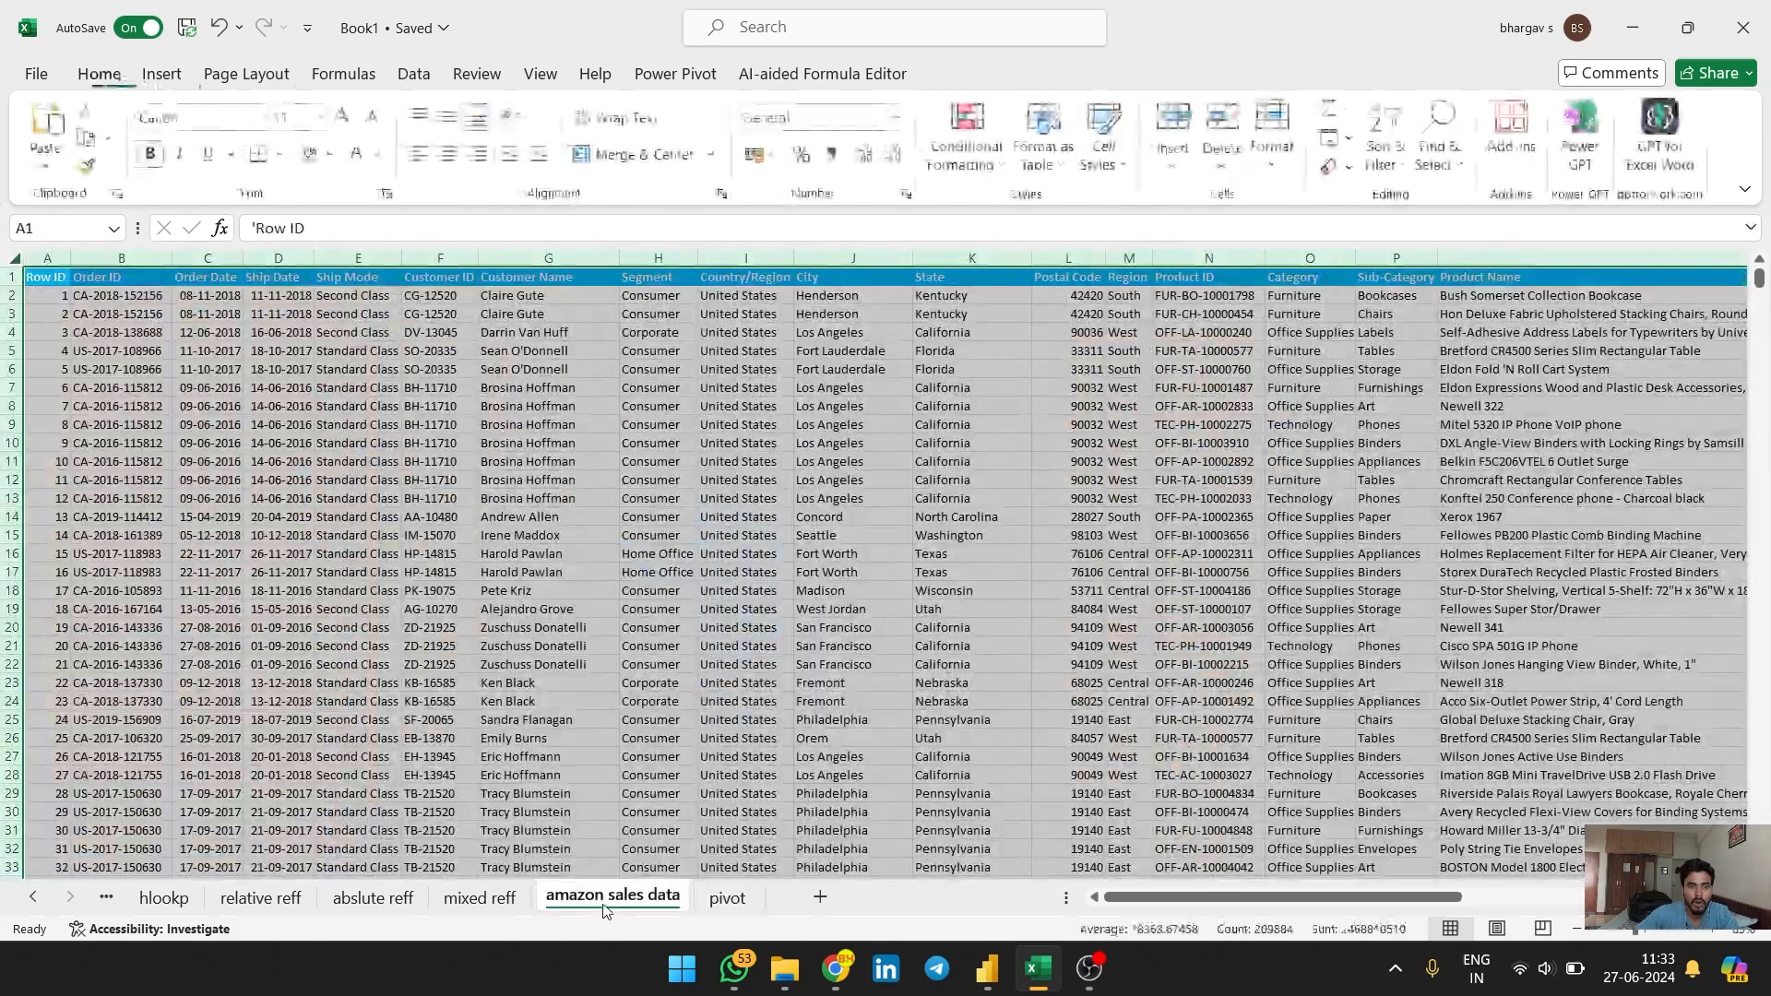
click(778, 572)
scroll(751, 388, down, 17)
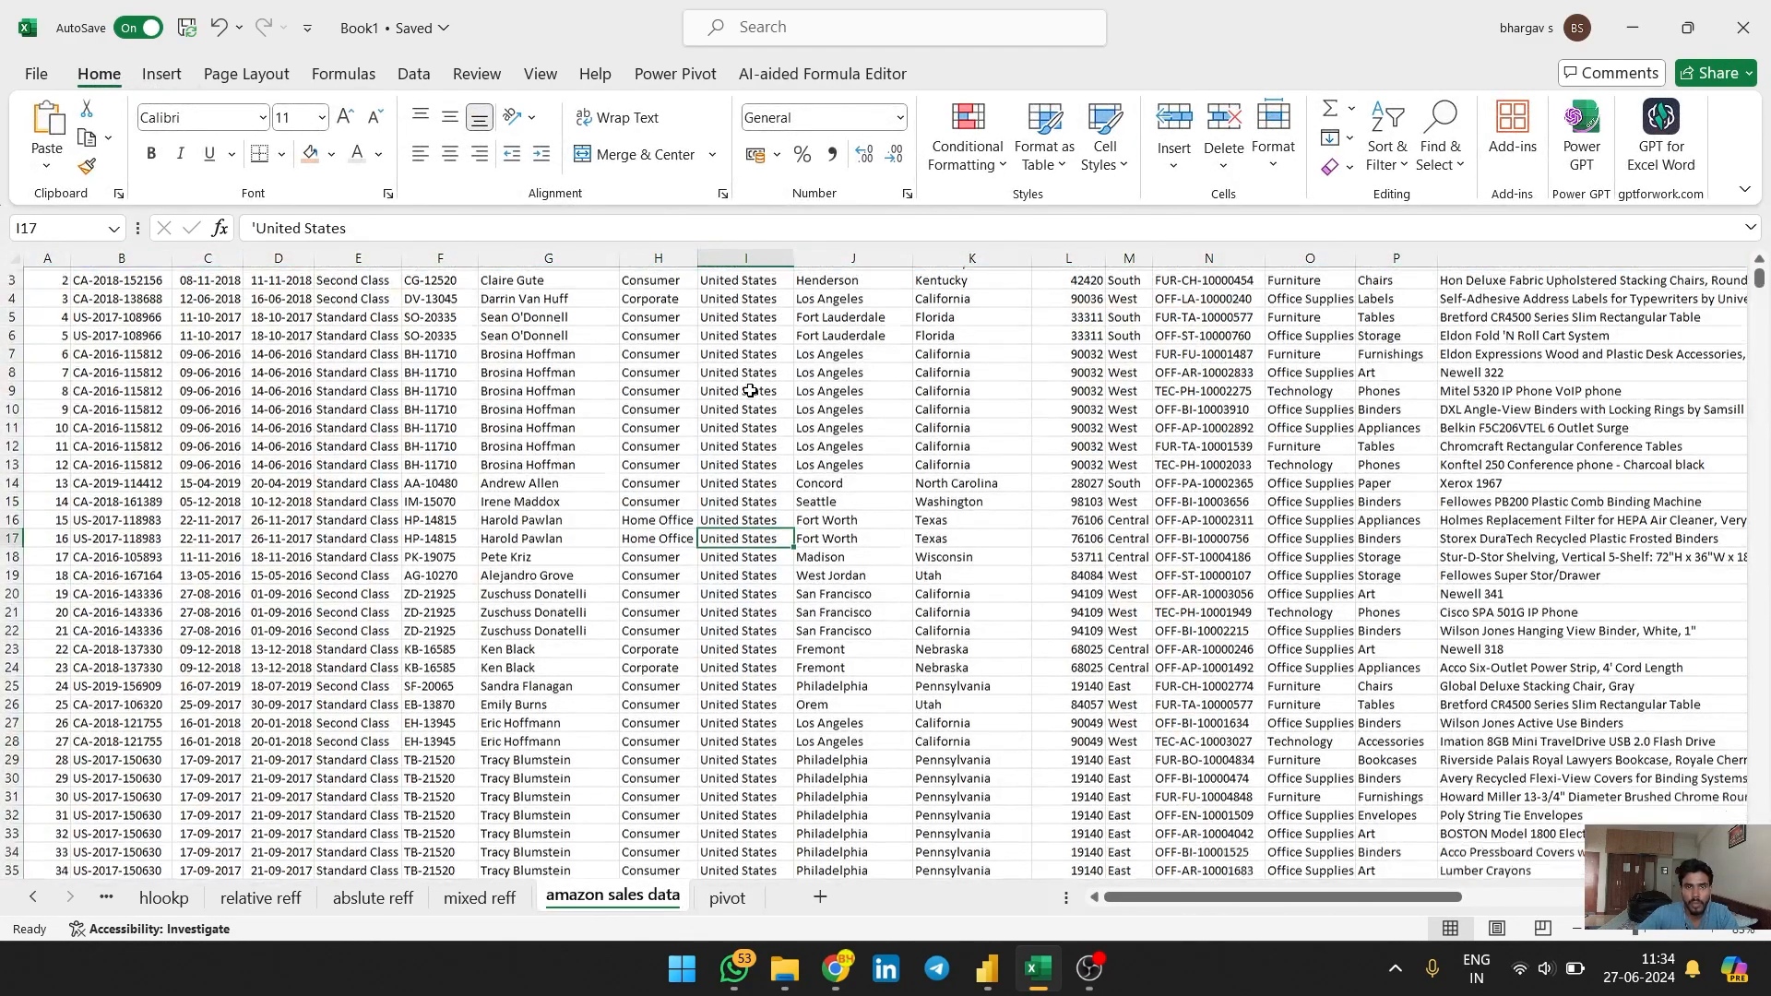
scroll(55, 129, down, 5)
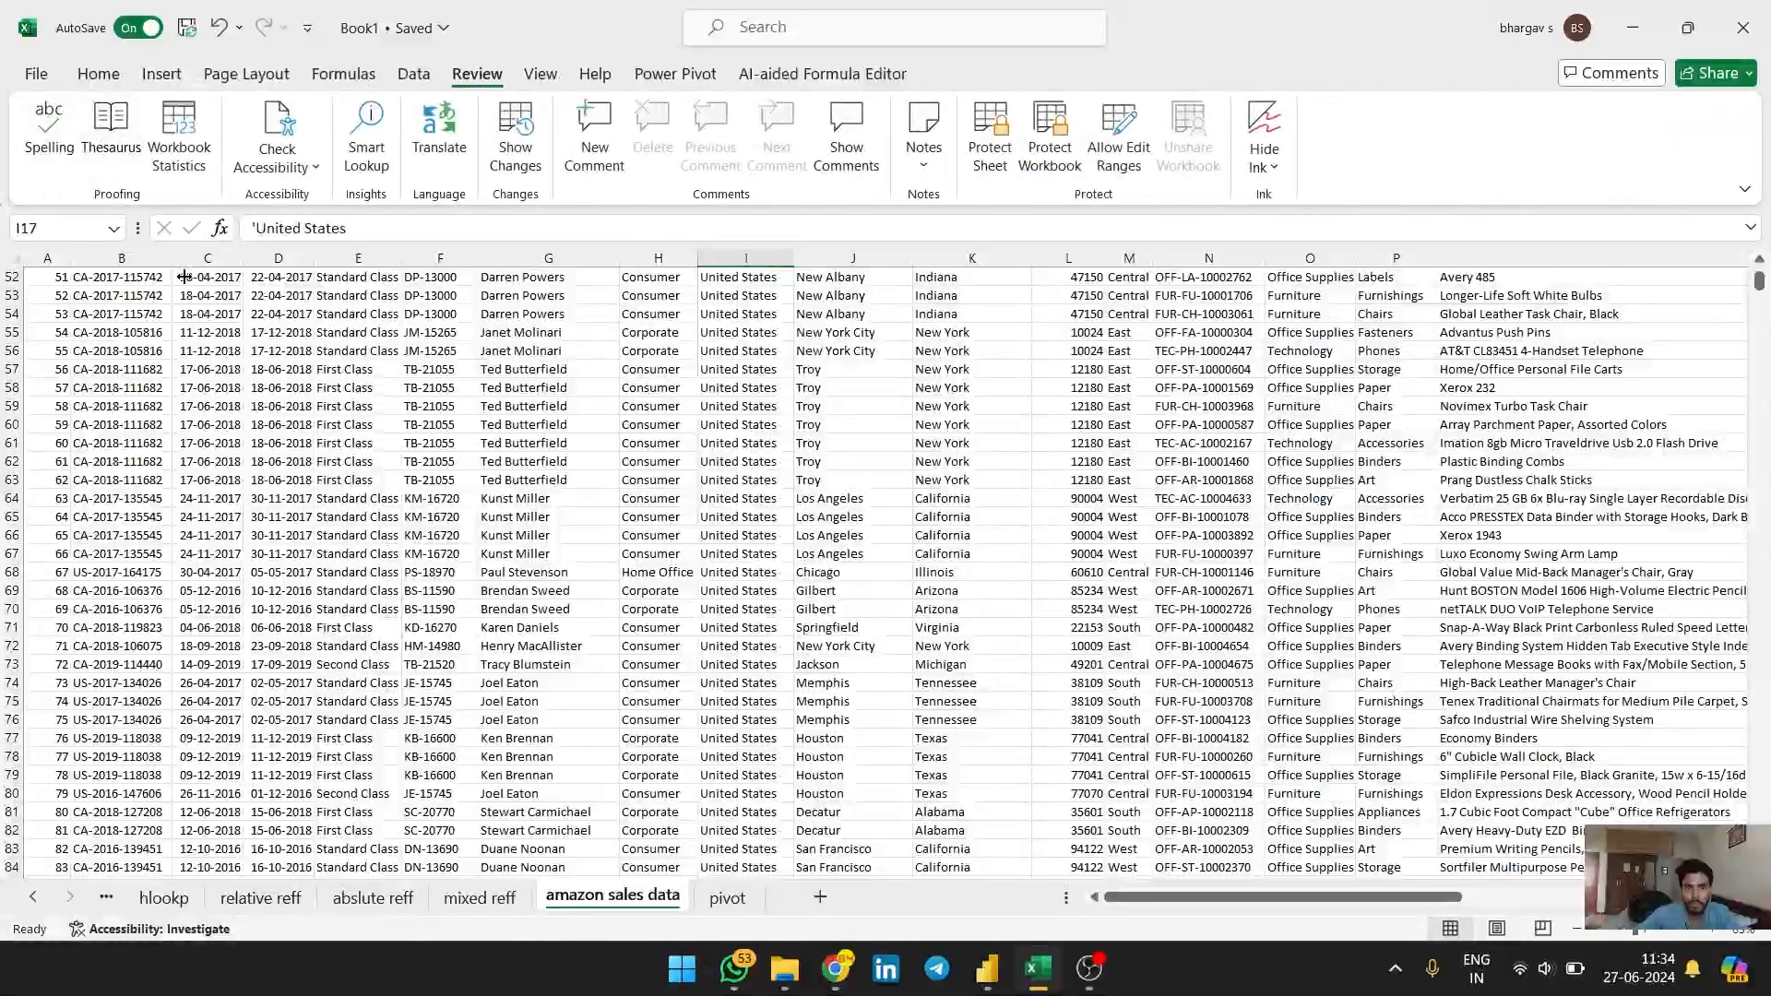
scroll(810, 477, up, 17)
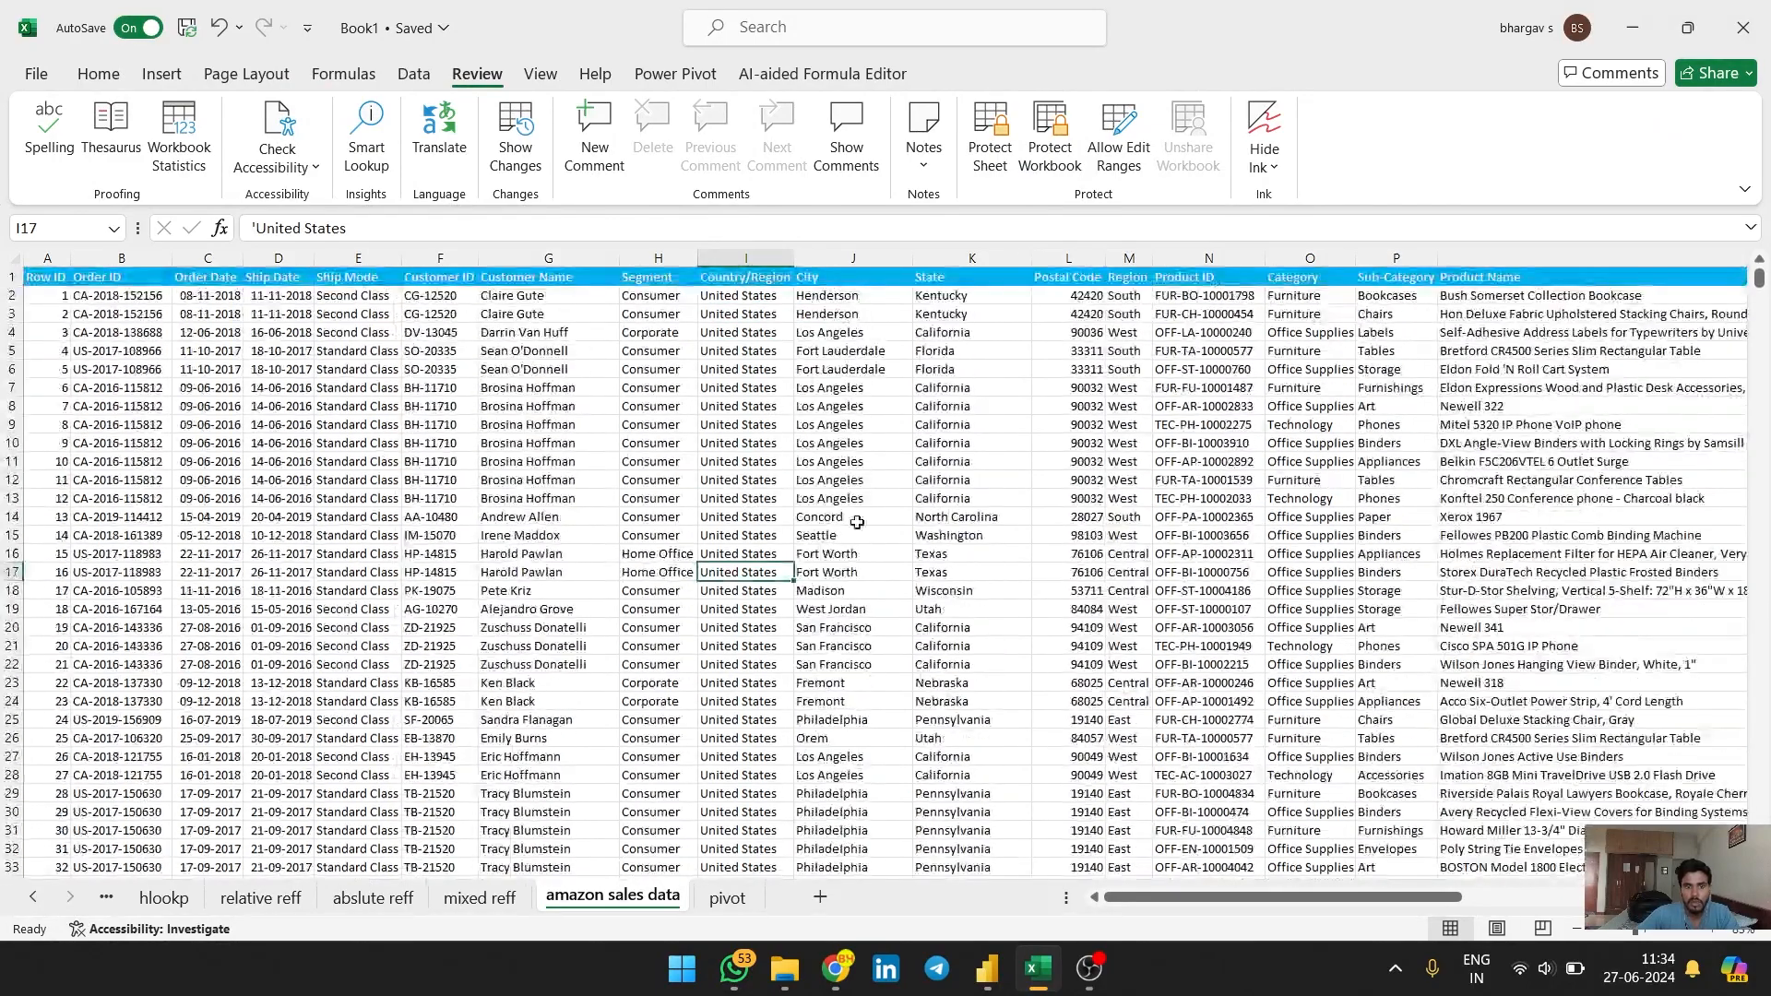
Step: Filter the report on the pivot sheet to the Central region with the slicer and clear the slicer's filter
click(738, 897)
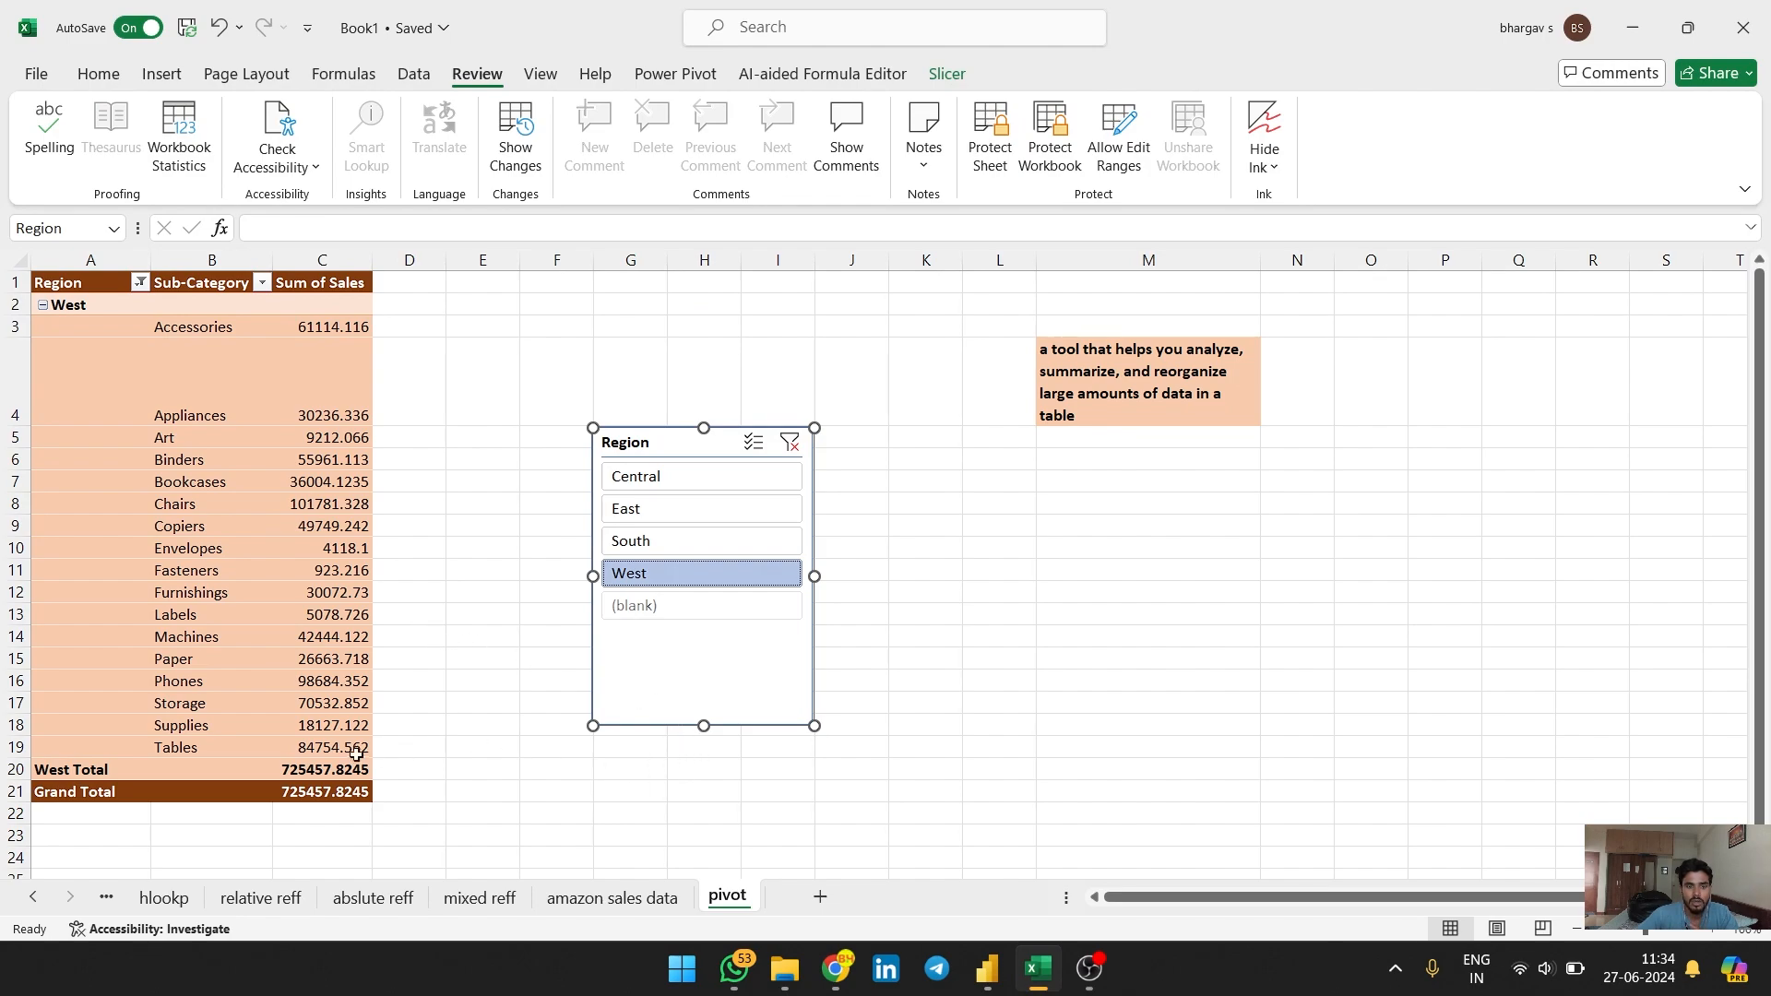
click(666, 478)
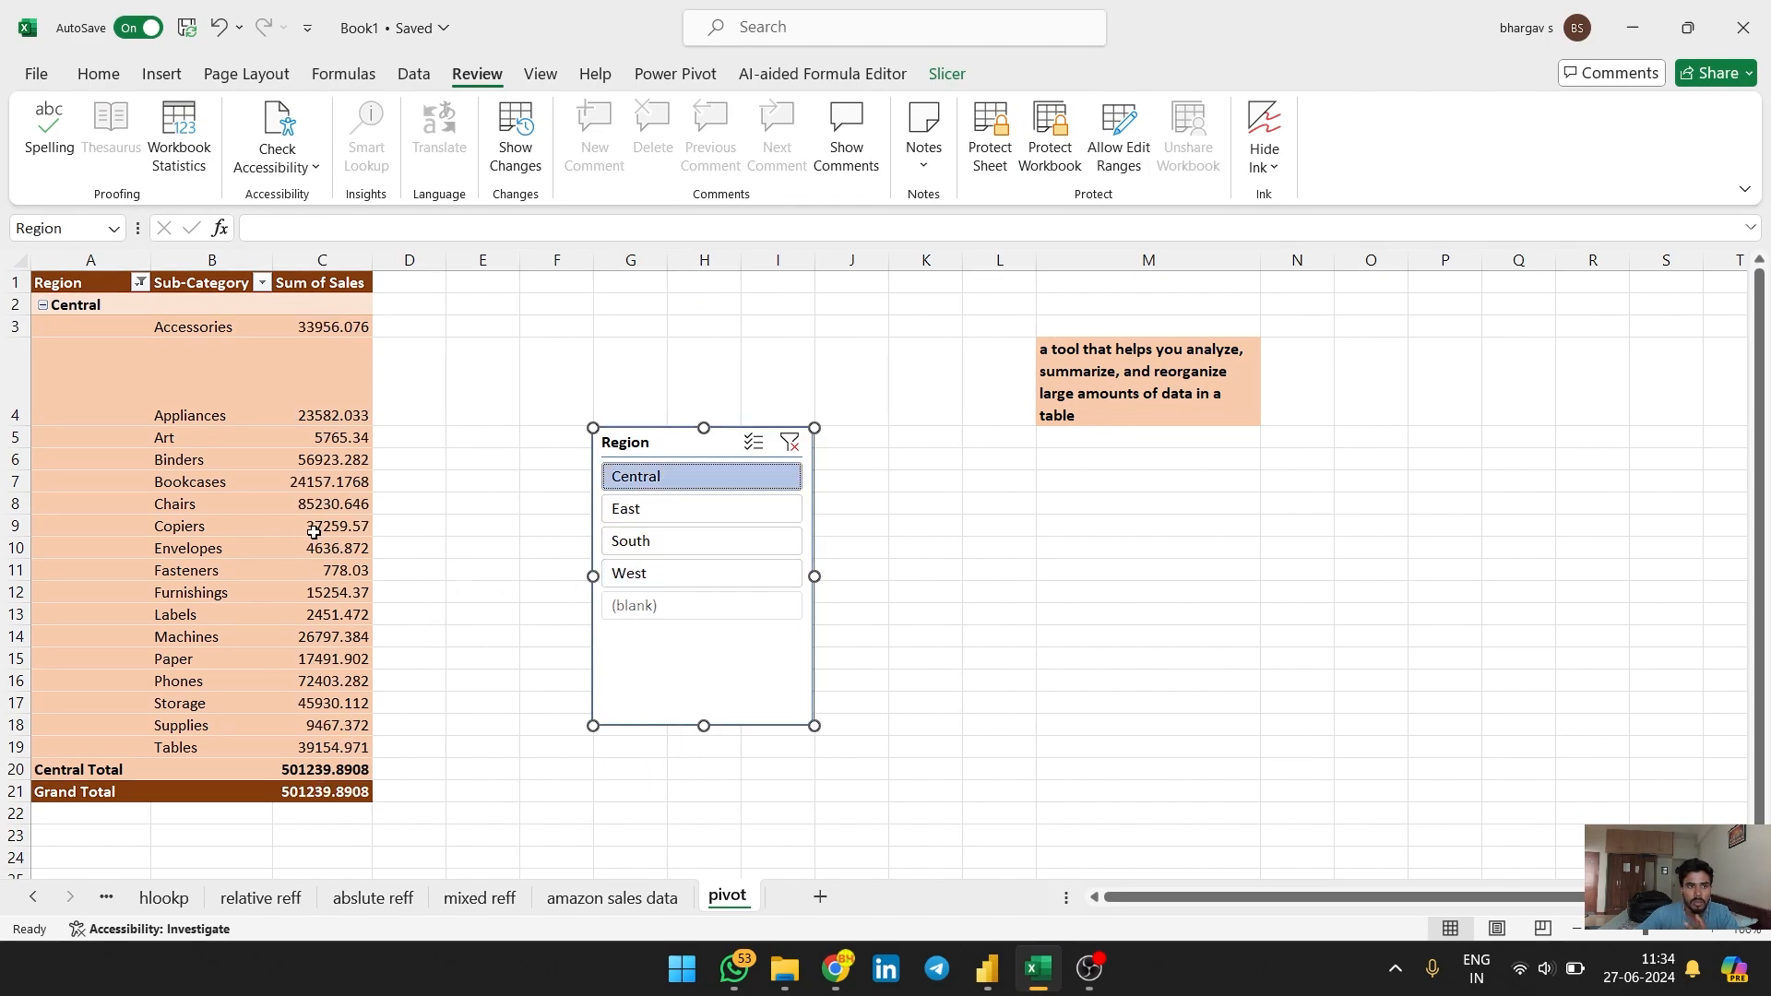
click(789, 442)
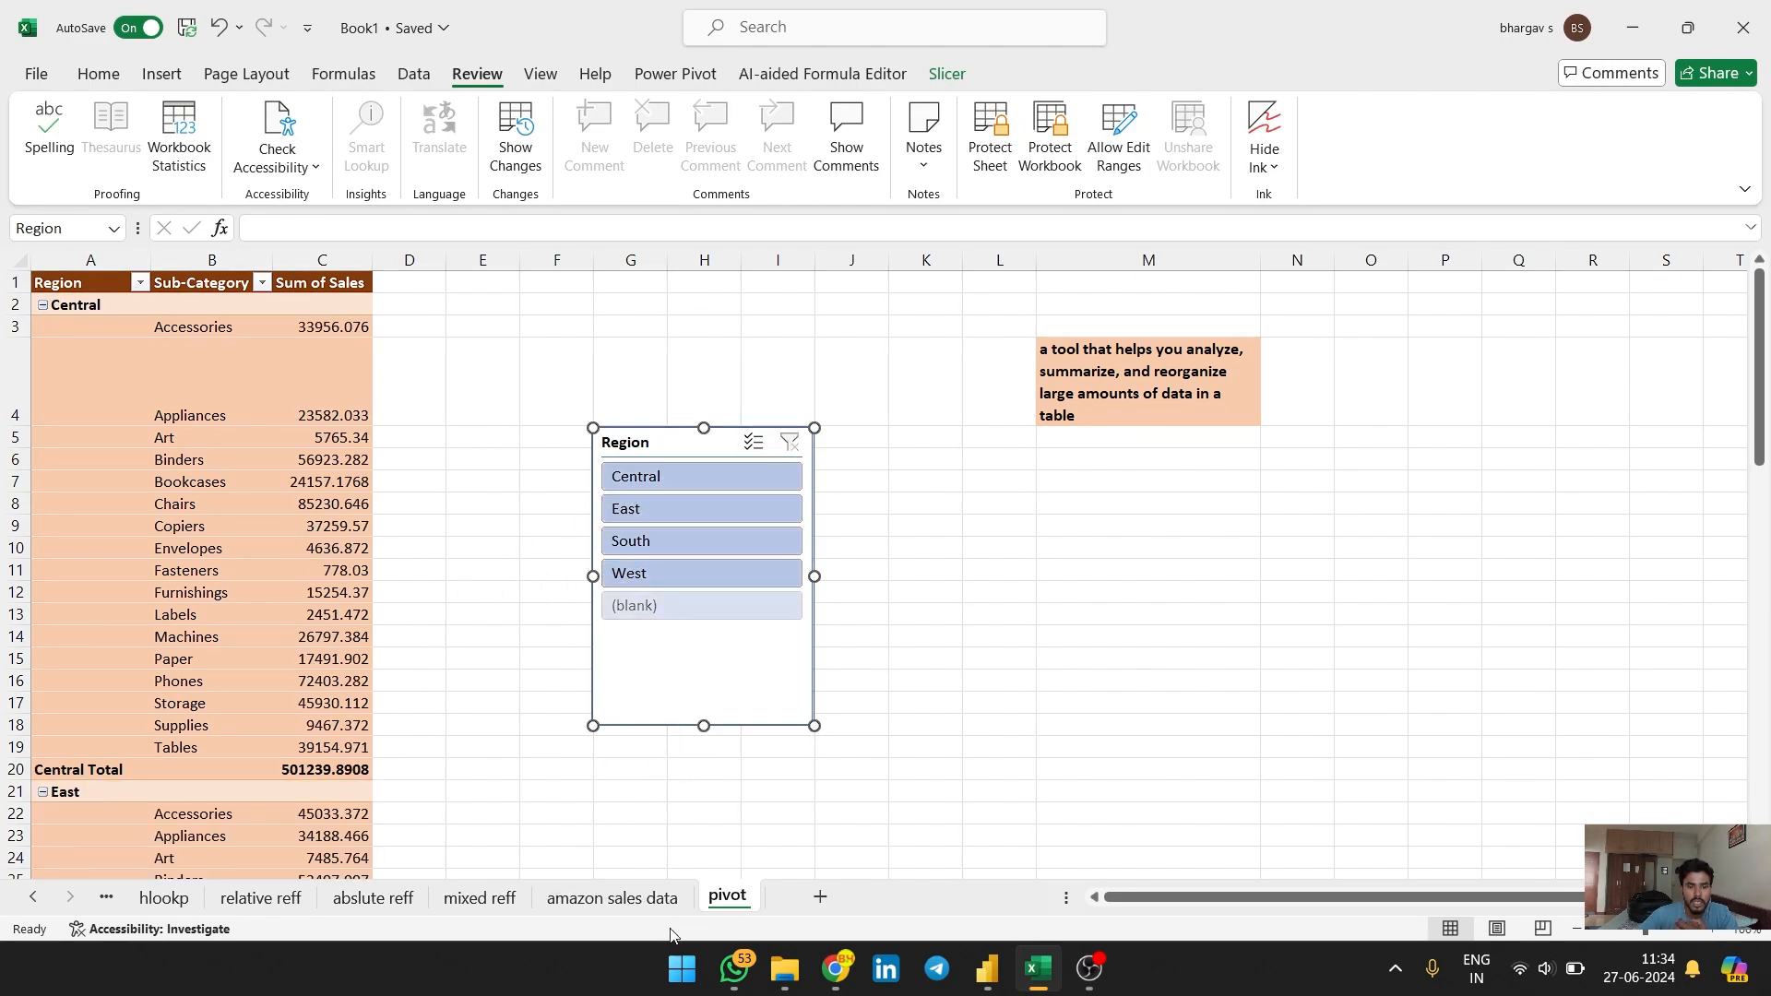
Step: Compare the raw records in the amazon sales data sheet with the summarized report on the pivot sheet
click(651, 913)
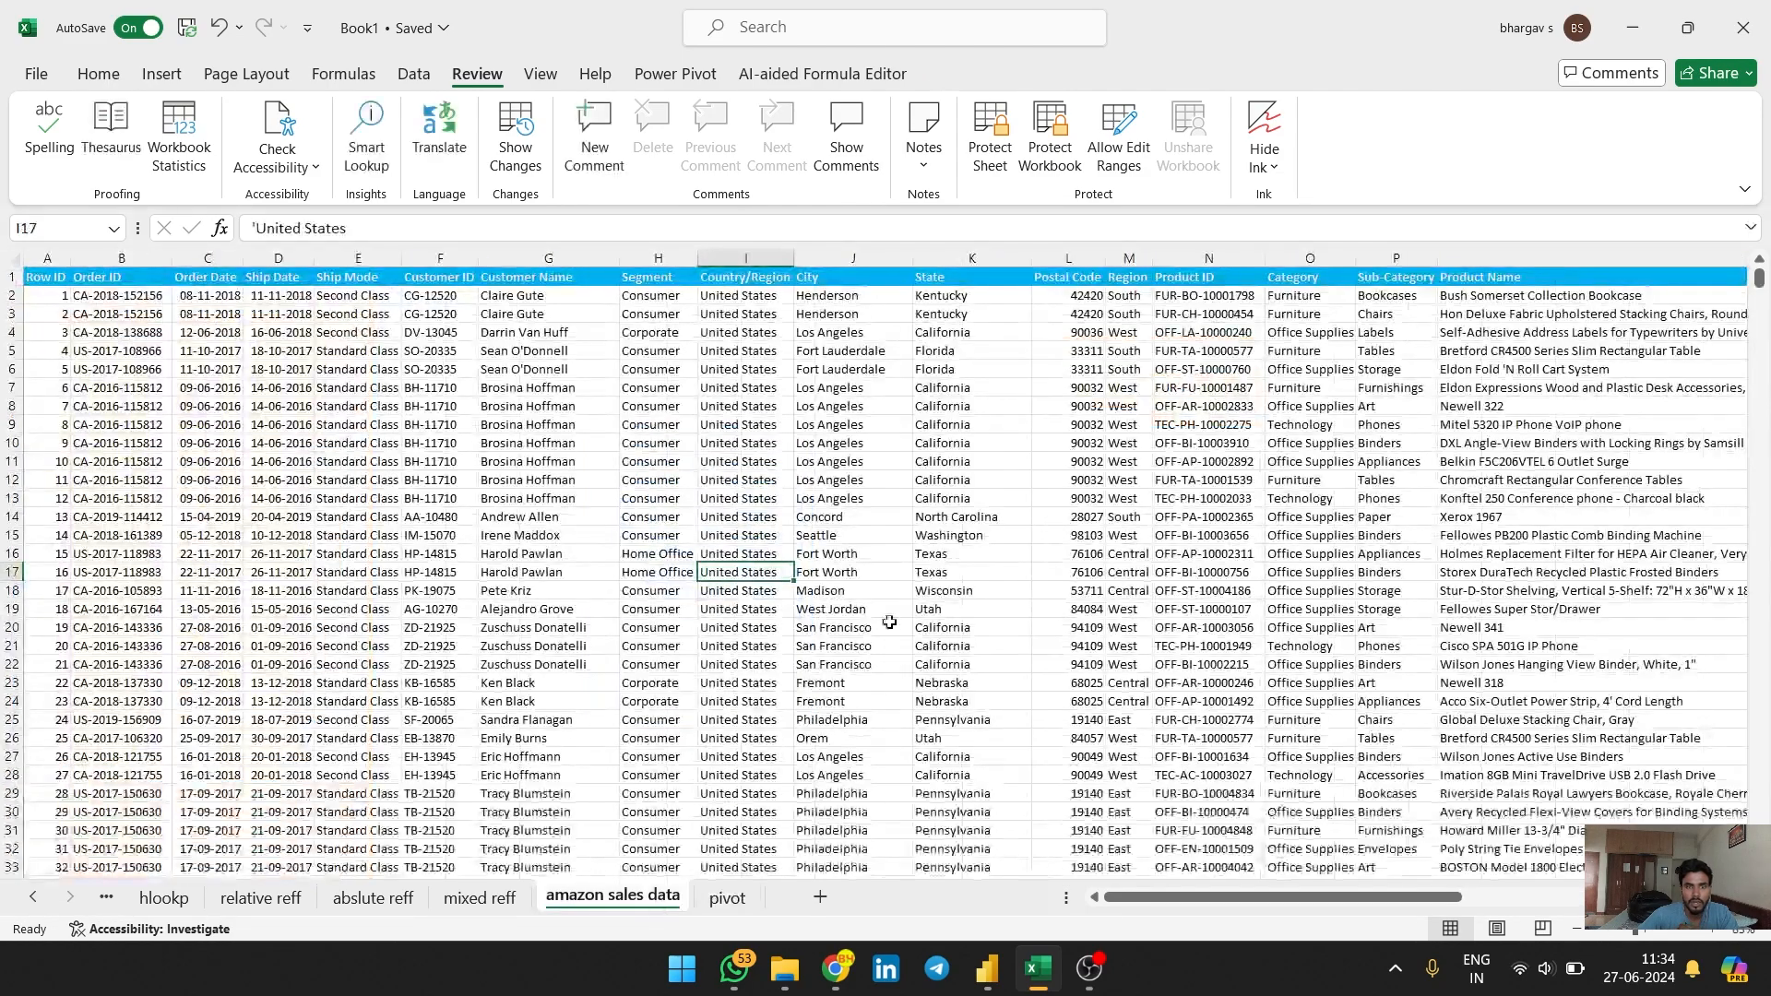
click(712, 890)
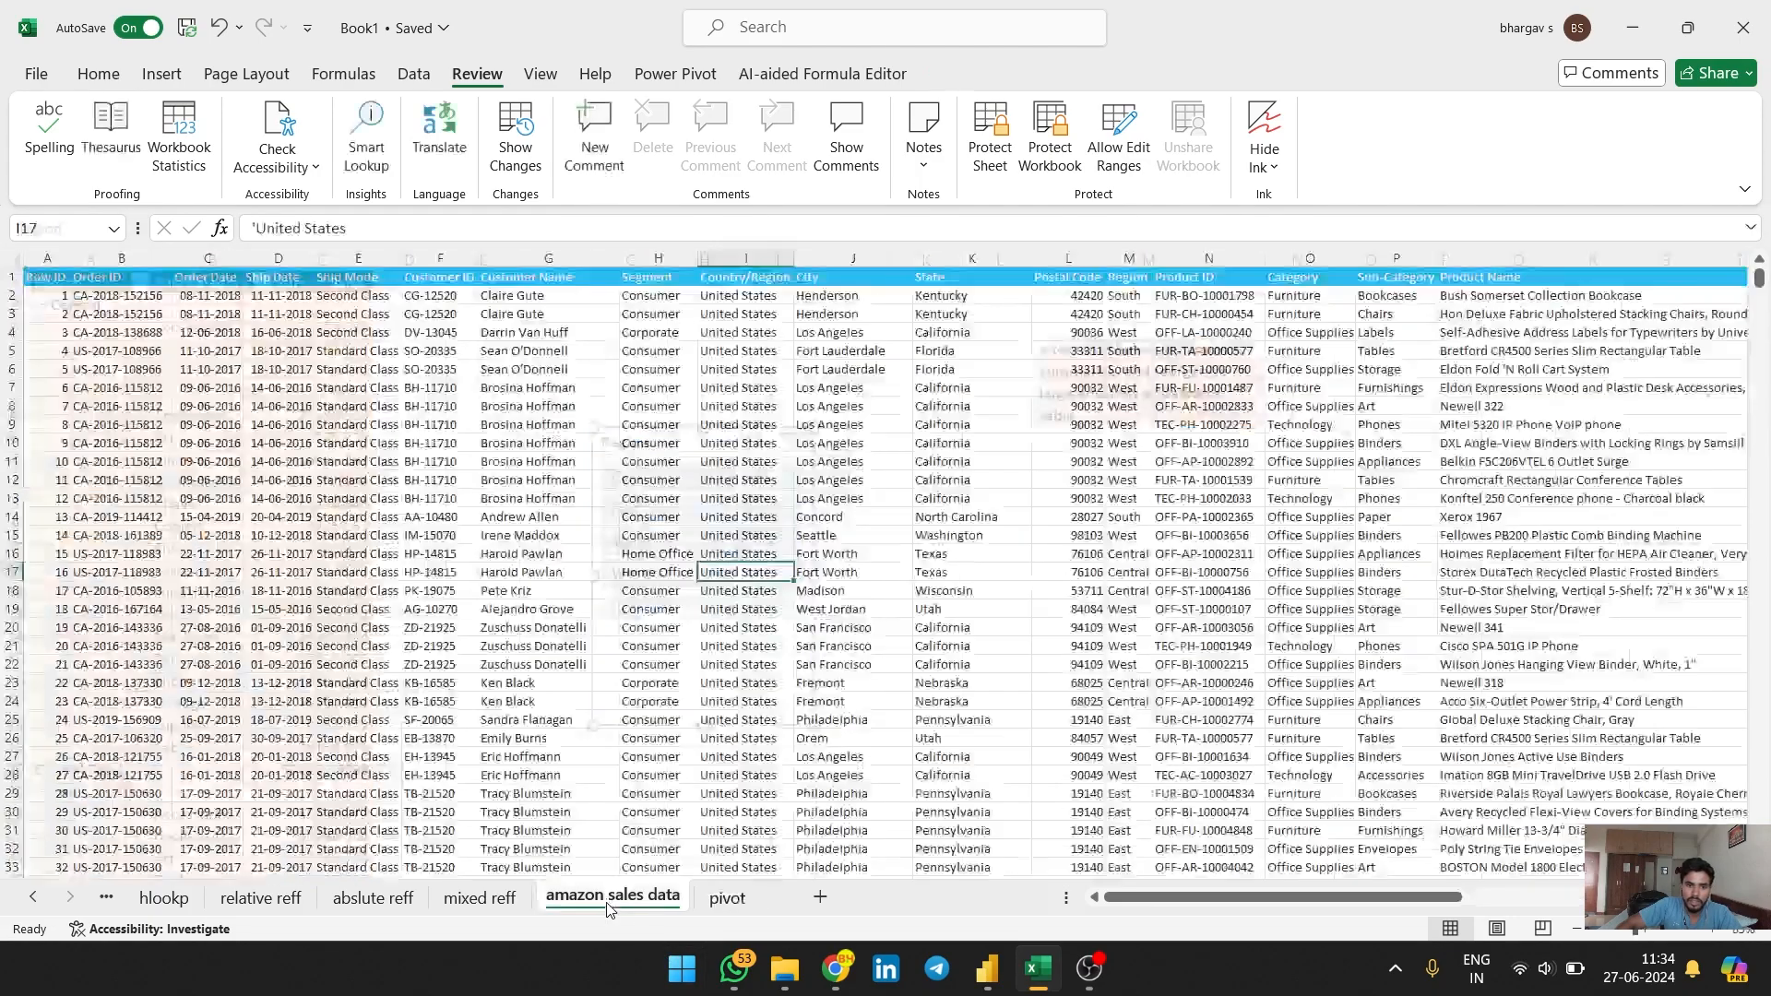
click(612, 897)
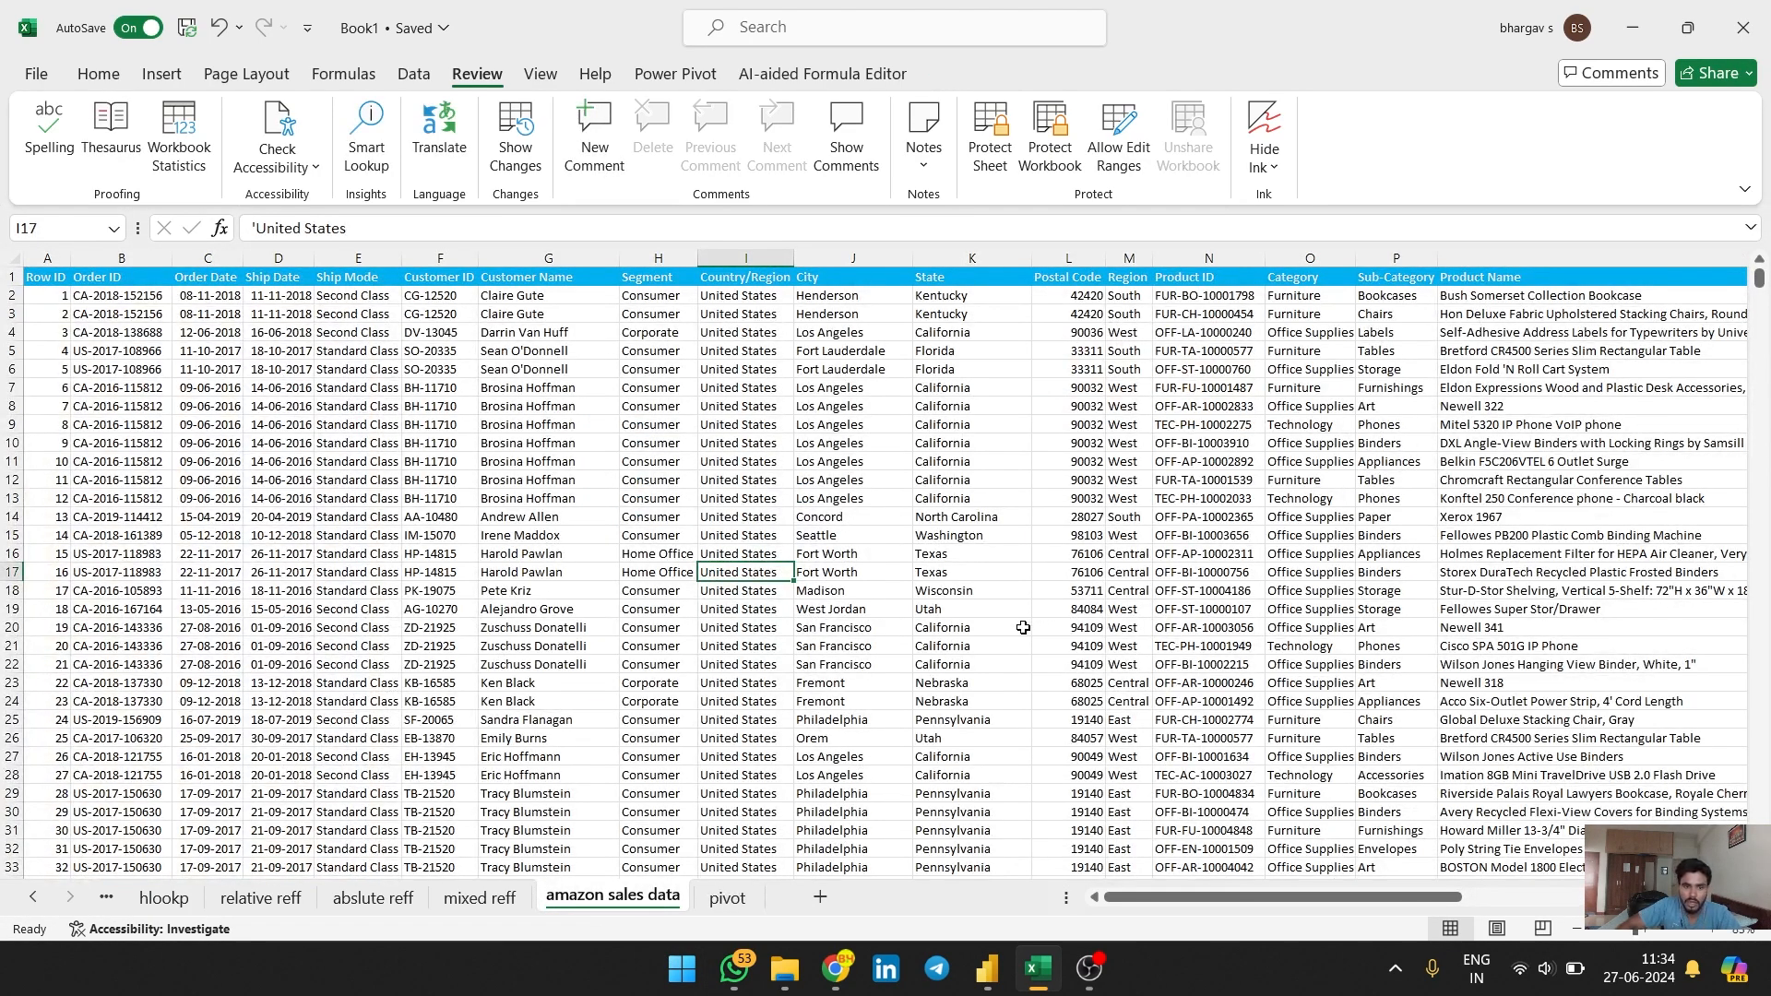
click(725, 898)
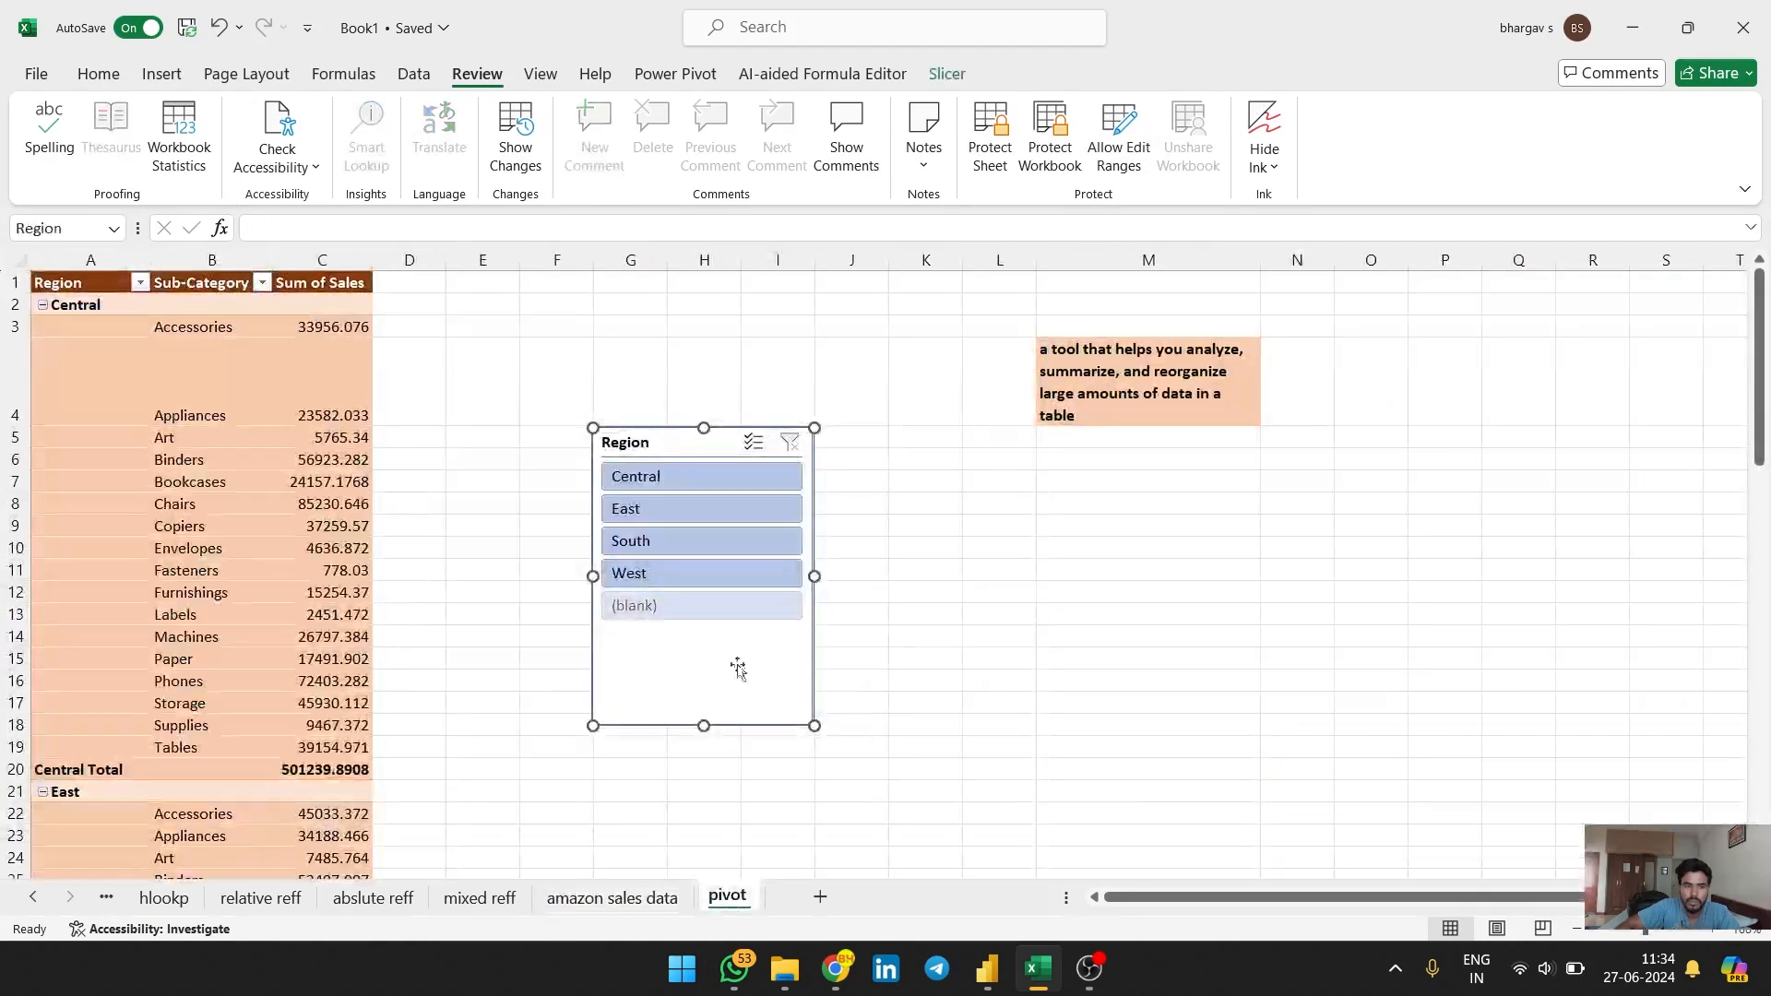